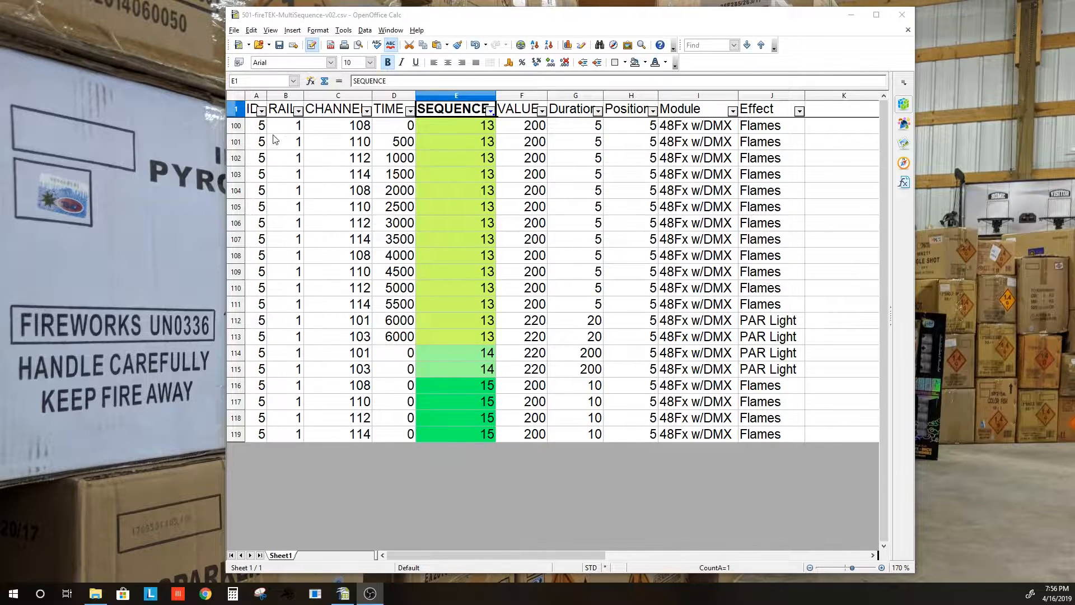
Select the ID, RAIL, CHANNEL, TIME, SEQUENCE and VALUE columns in turn to review the headers
left_click(252, 110)
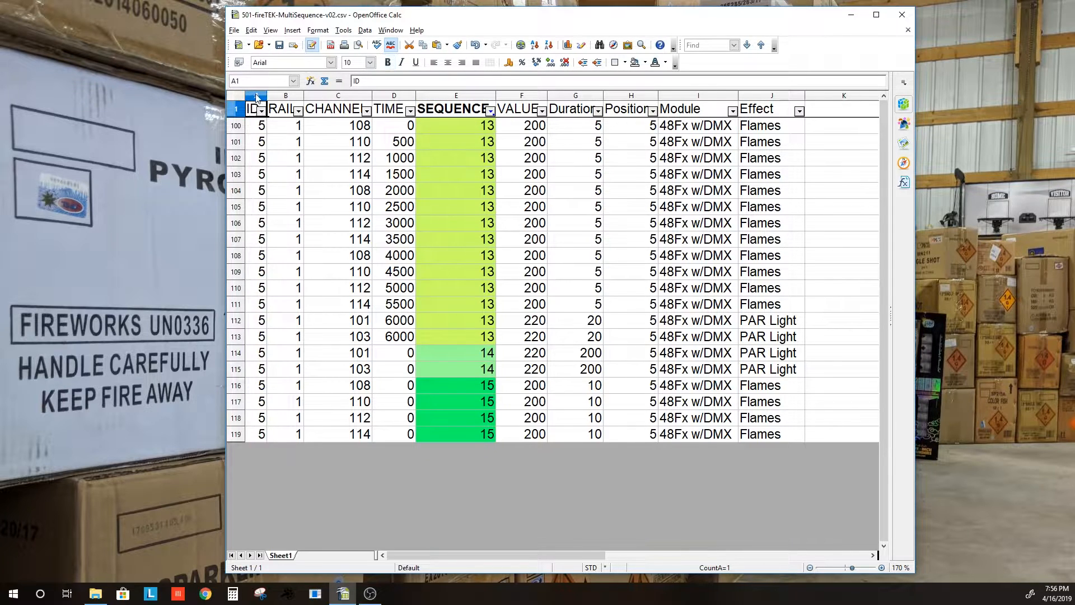
left_click(256, 96)
left_click(293, 116)
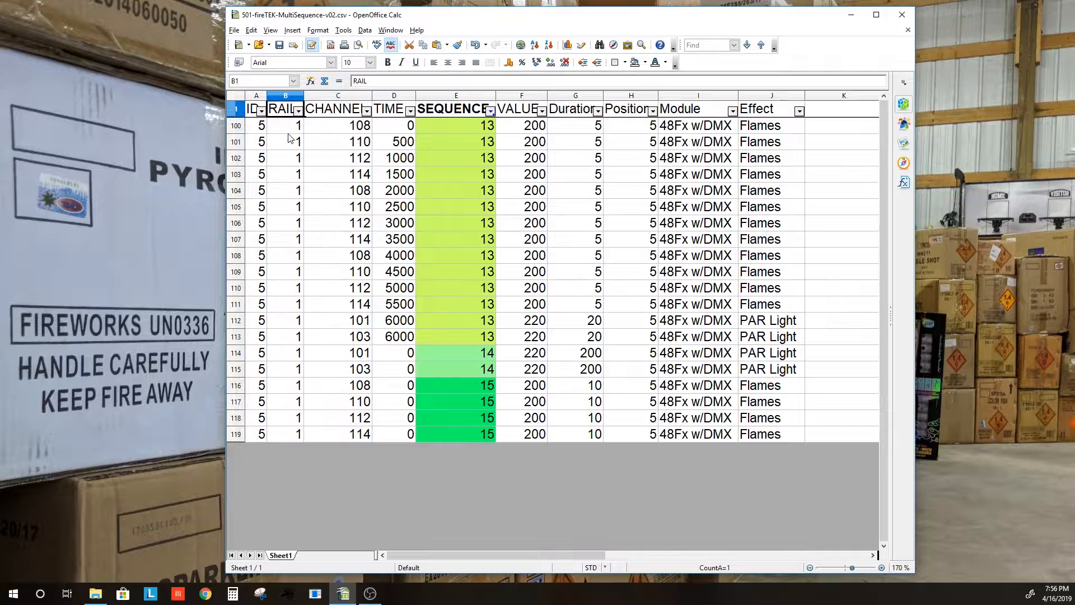
left_click(335, 109)
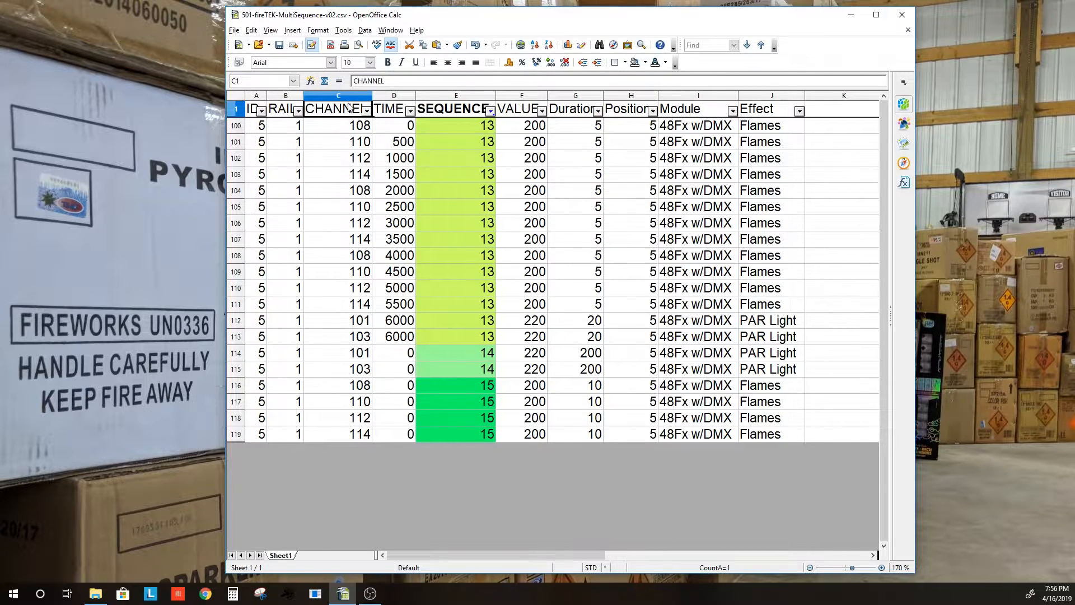
left_click(394, 115)
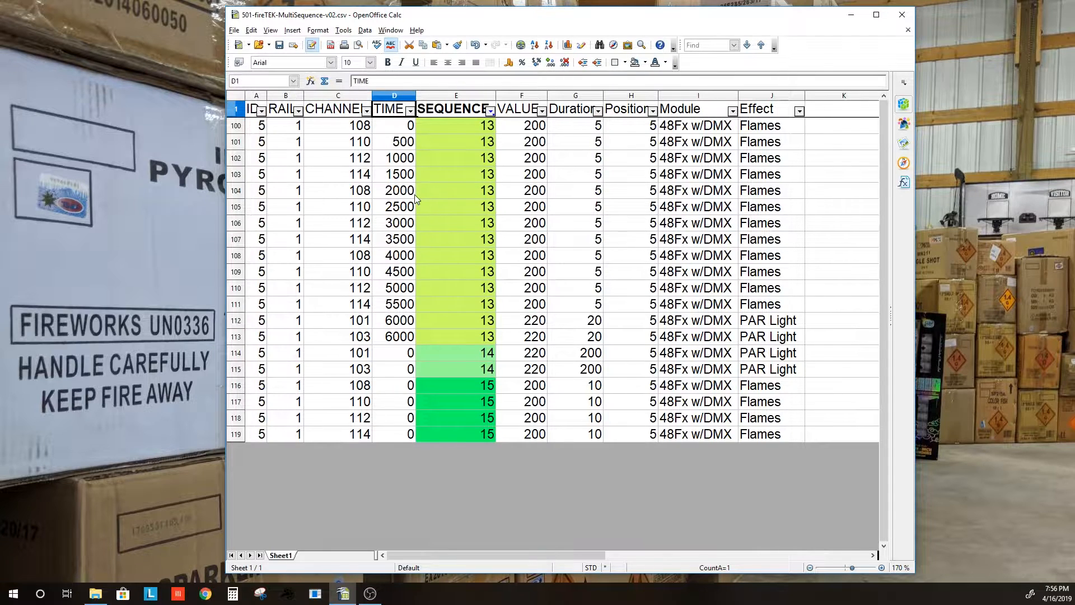
left_click(455, 96)
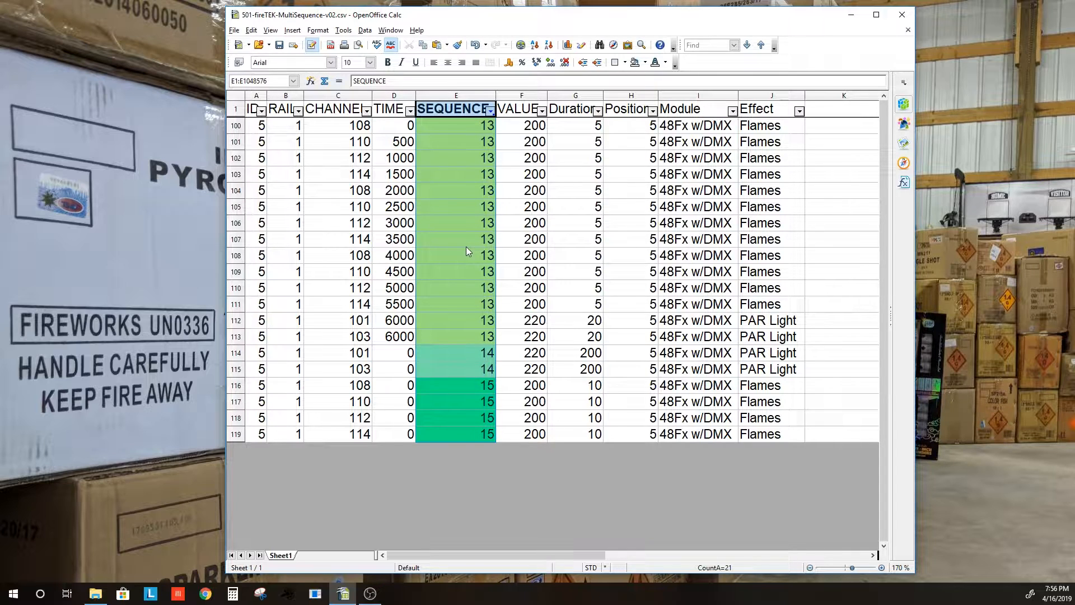
left_click(529, 96)
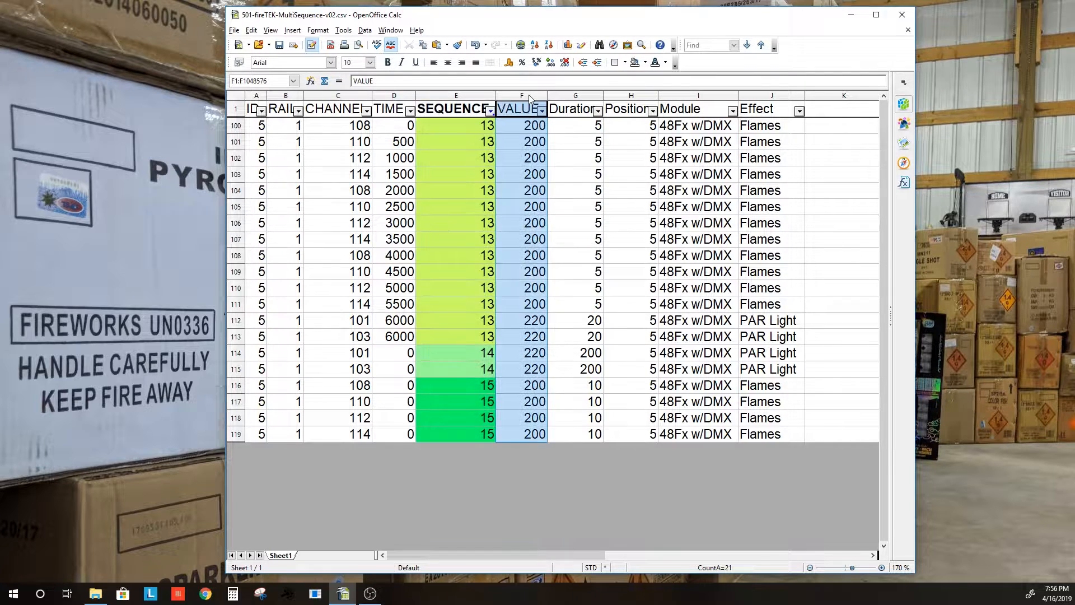
Select the Duration, Position, Module and Effect columns, then clear the selection
left_click(557, 96, "shift")
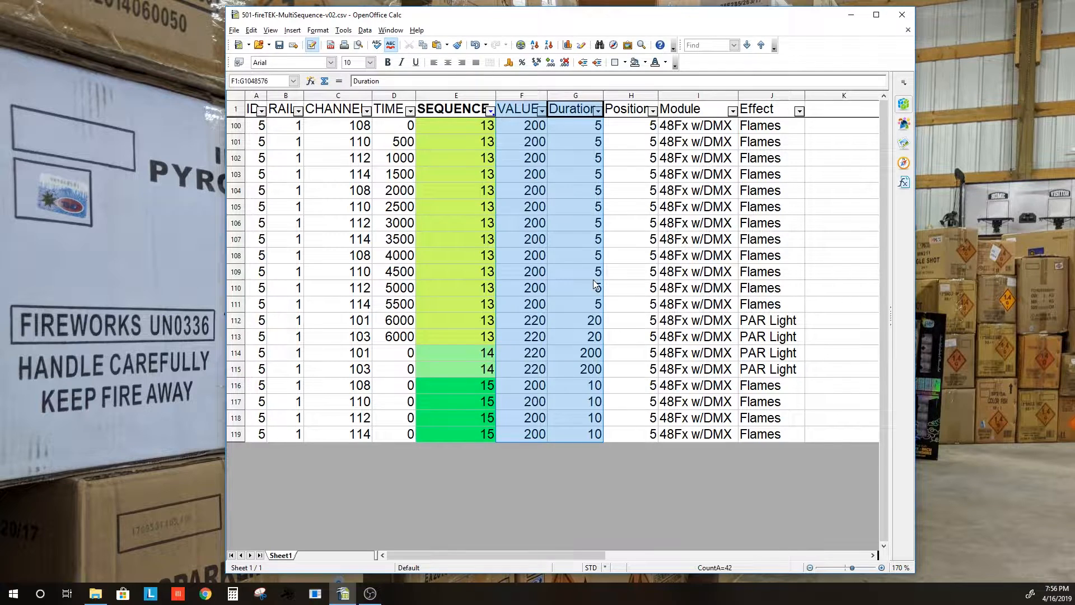
left_click(644, 96)
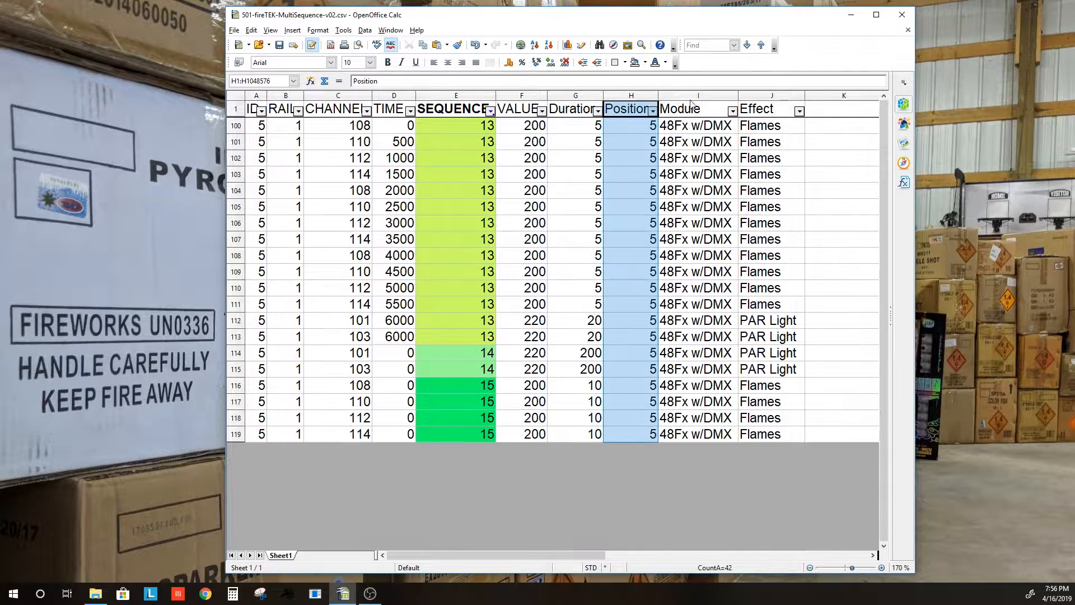
left_click(700, 110)
left_click(766, 112)
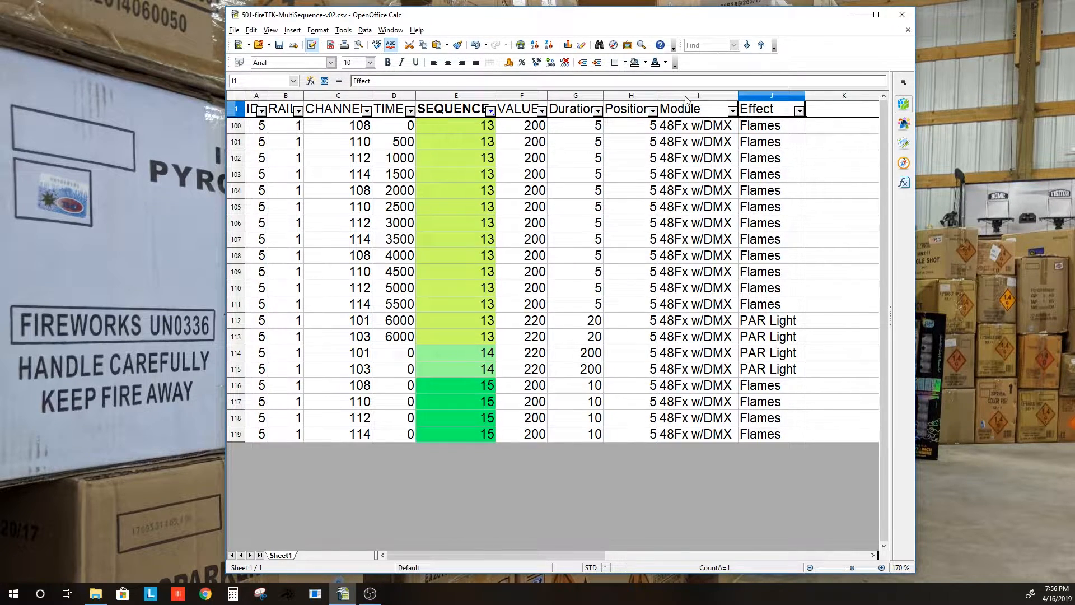
left_click(651, 99, "shift")
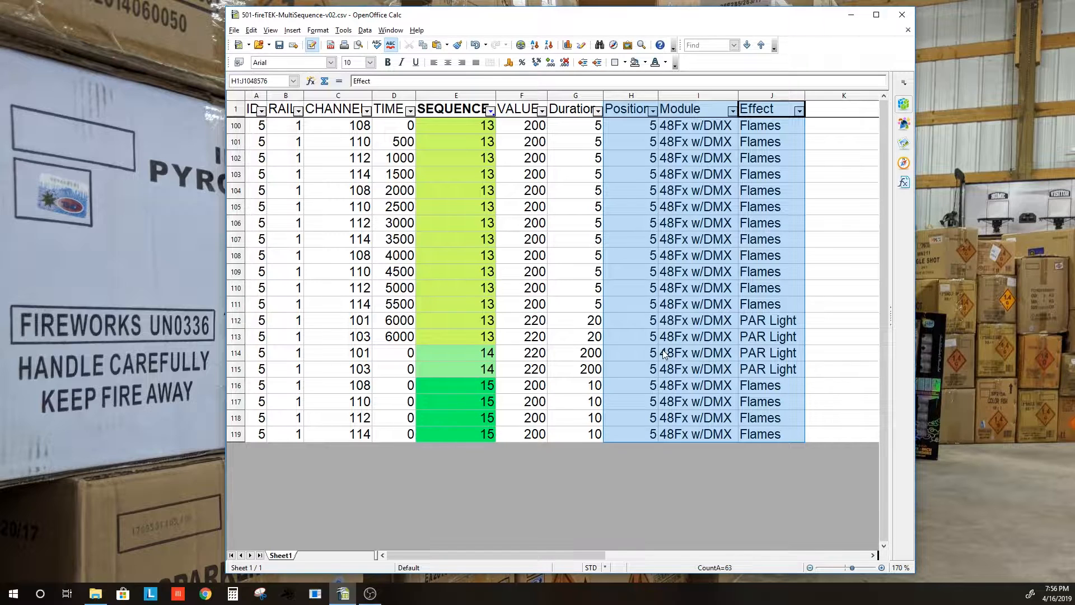
left_click(622, 112)
key("Right")
key("Right")
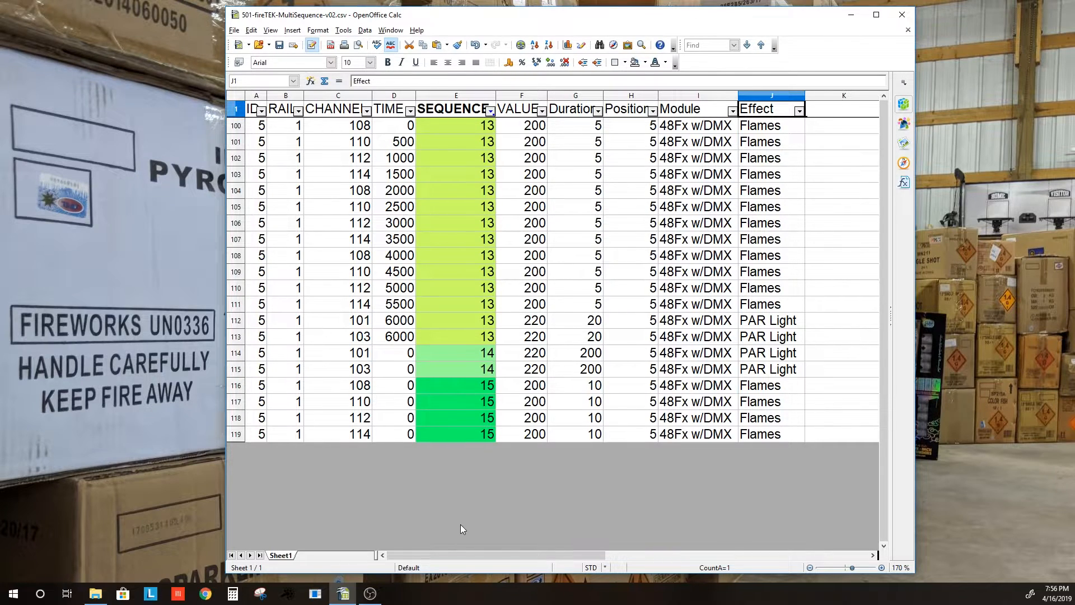
Highlight the sequence 13 and 15 SEQUENCE cells and the Module entries of rows 100–119
left_click(476, 128)
left_click_drag(475, 131, 470, 322)
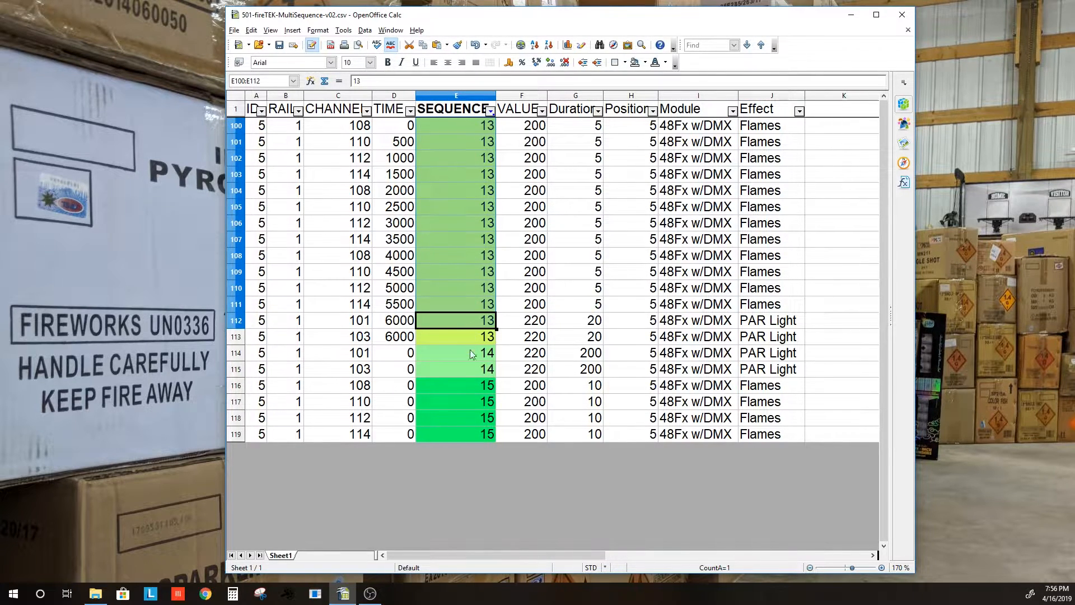
left_click_drag(468, 388, 463, 416)
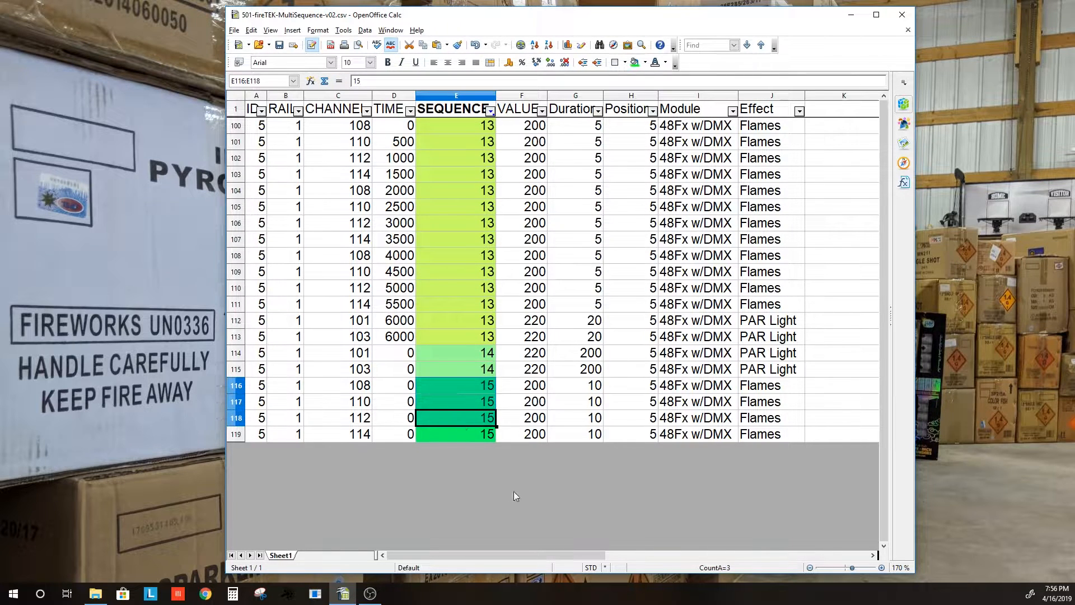
left_click(671, 501)
left_click_drag(697, 126, 710, 433)
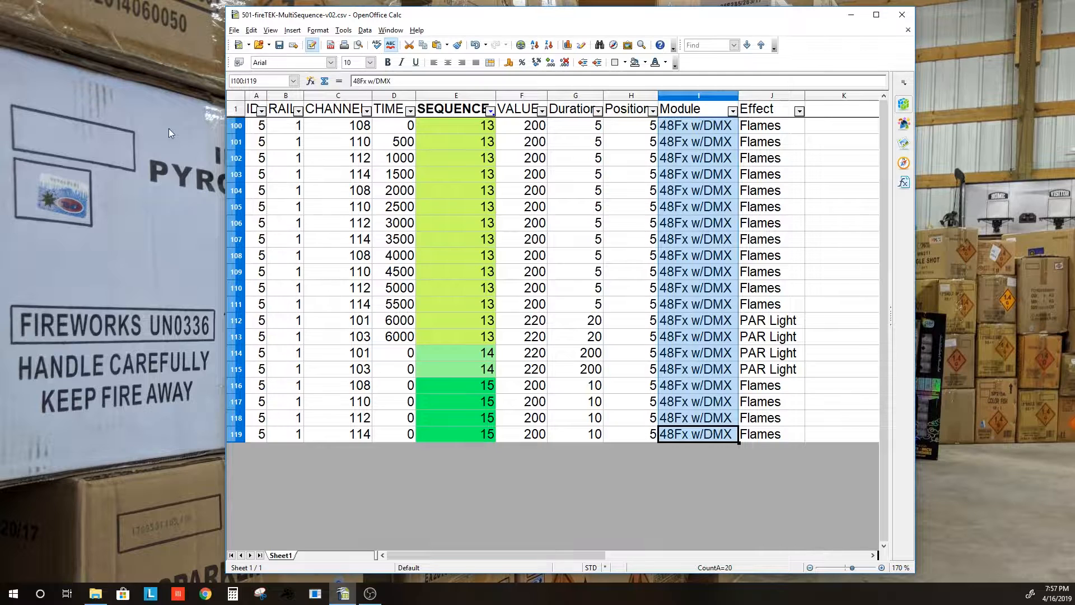
left_click(633, 96)
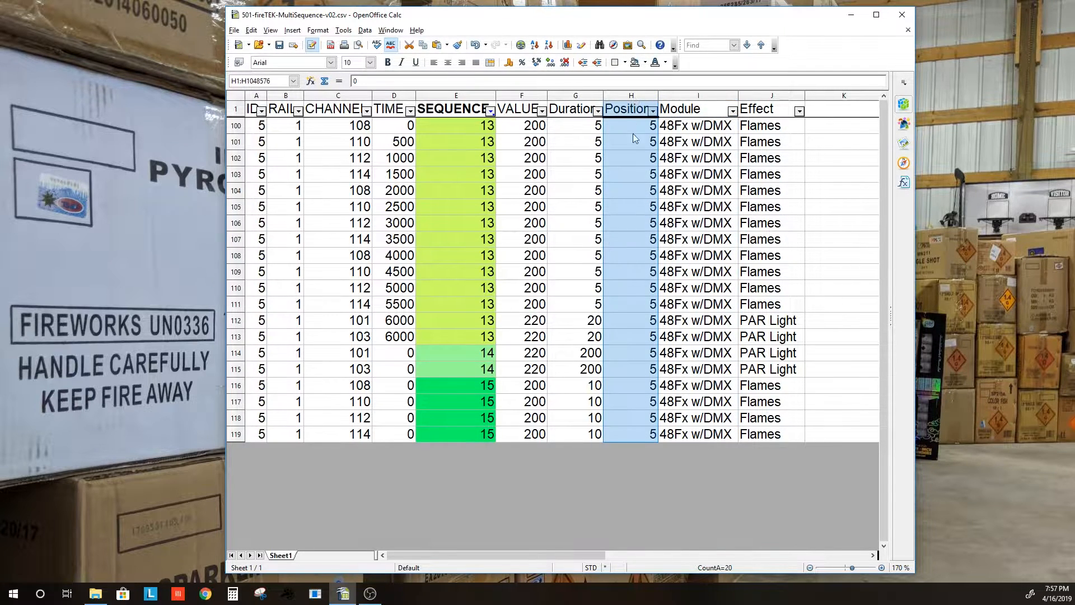
left_click(692, 97)
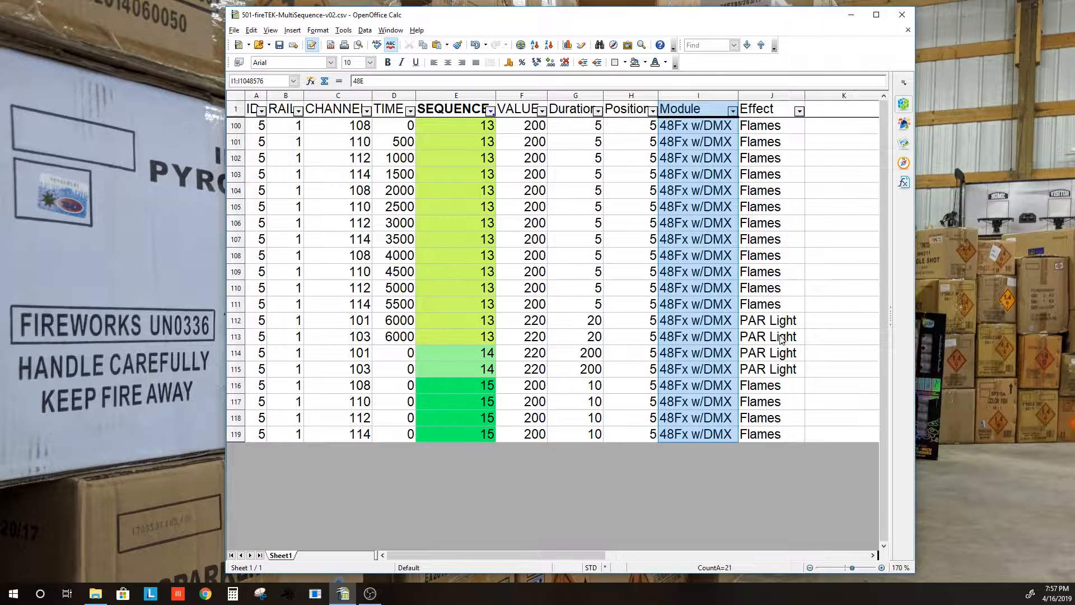
left_click(602, 500)
left_click_drag(462, 124, 476, 336)
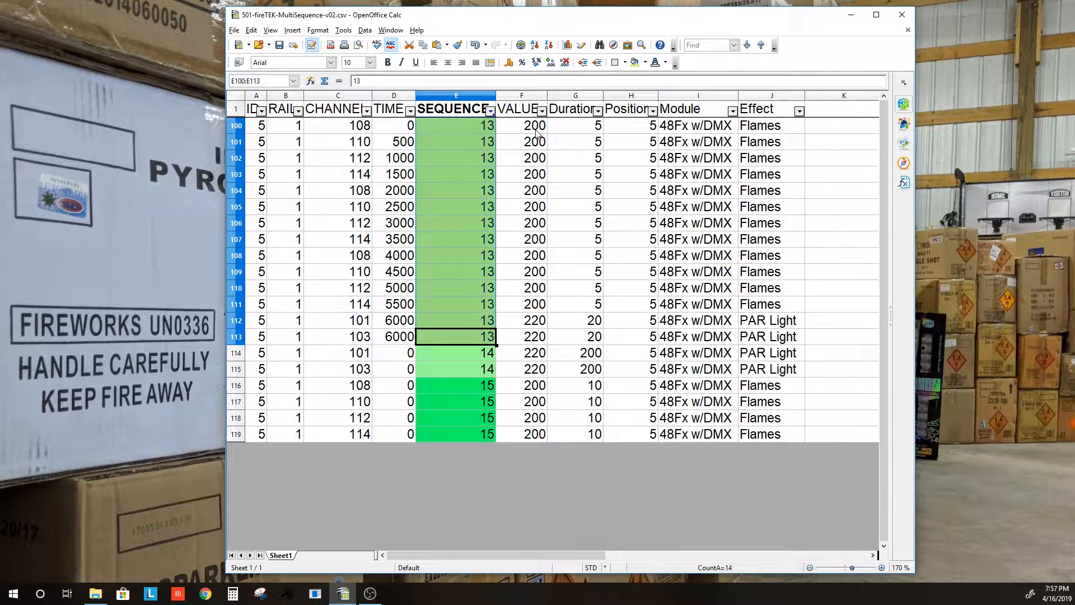
Review sequence 13 VALUE/Duration and the sequence 14–15 PAR Light and Flames rows, then filter SEQUENCE to 0
left_click_drag(532, 127, 529, 339)
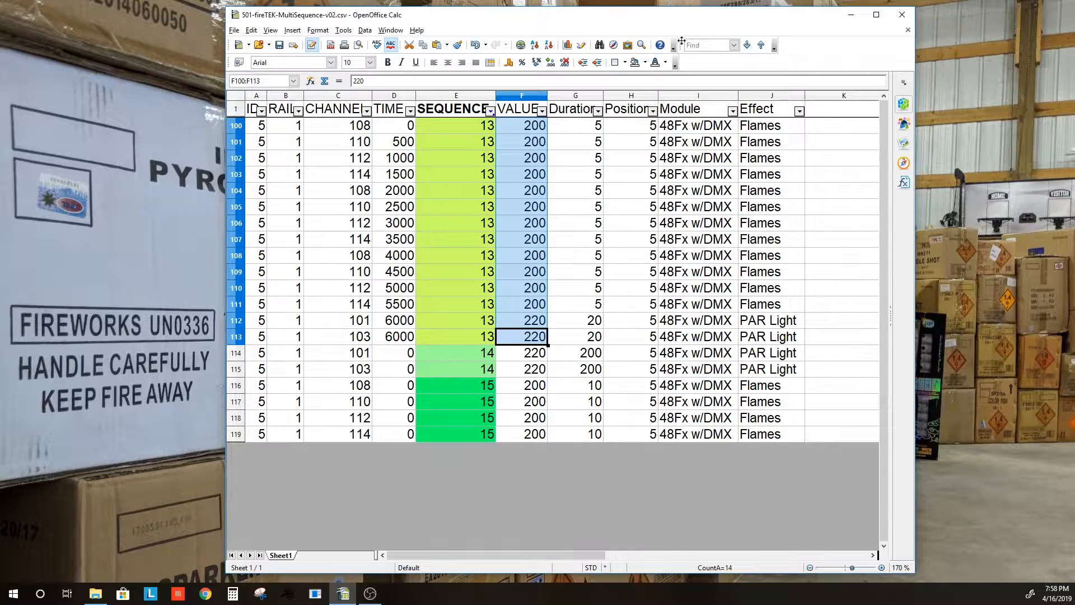
left_click_drag(589, 131, 587, 304)
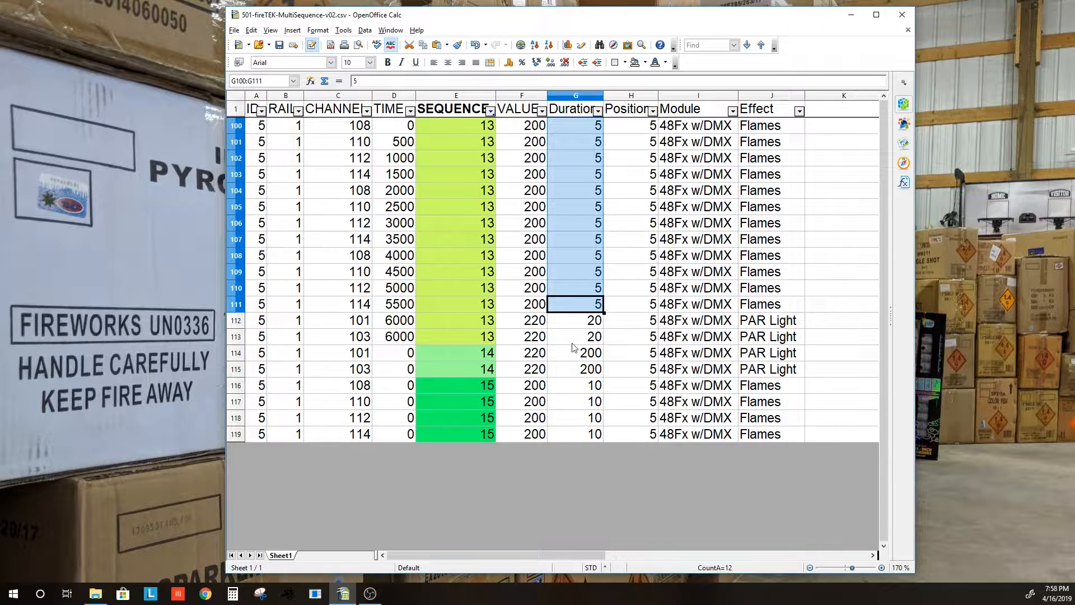
left_click_drag(365, 325, 750, 341)
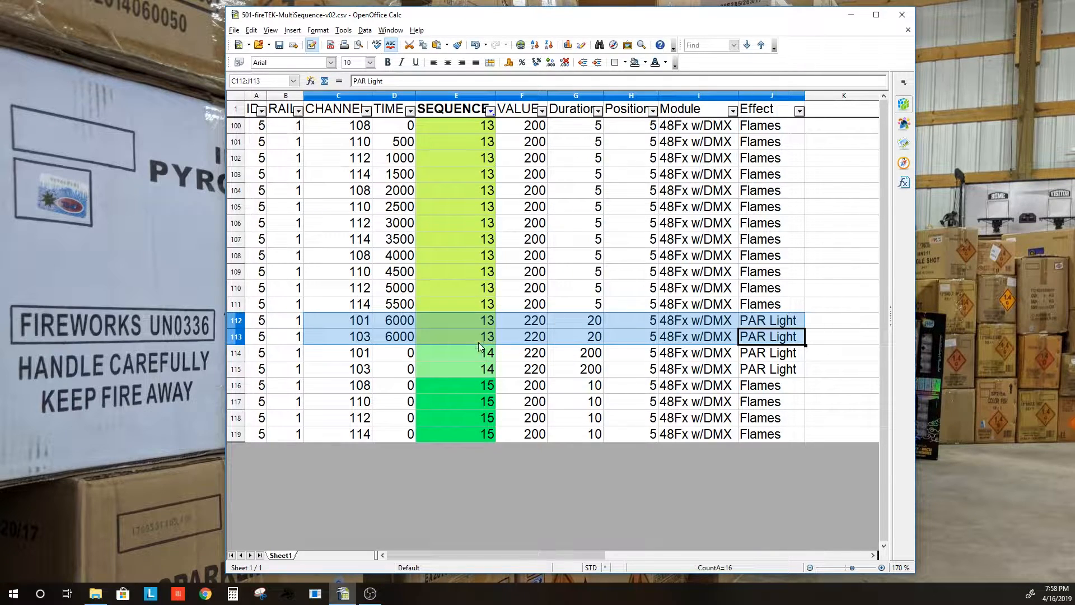
left_click_drag(350, 359, 783, 371)
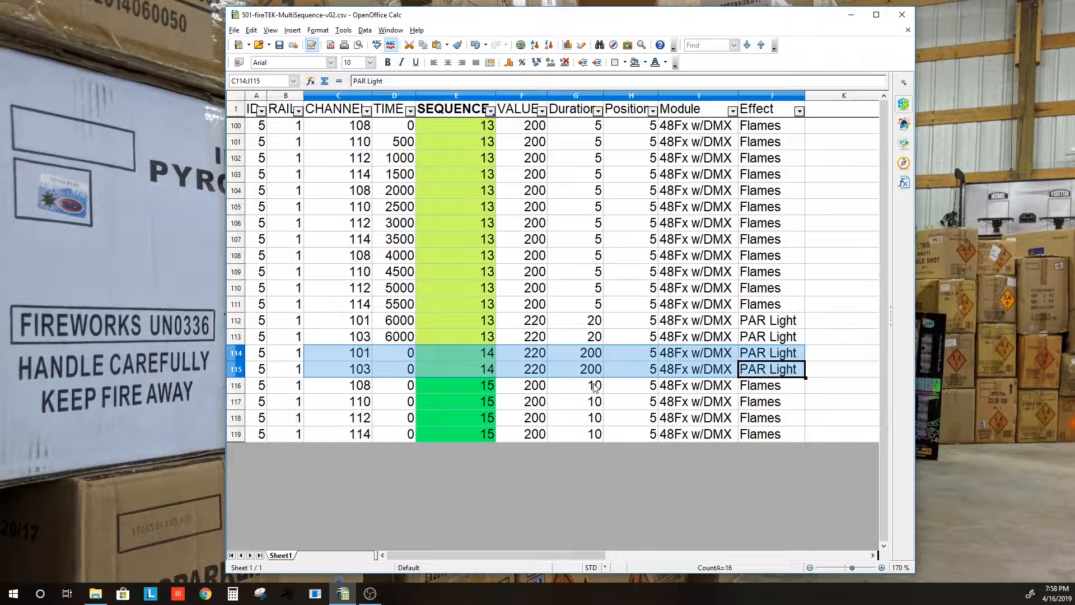
left_click_drag(342, 388, 777, 441)
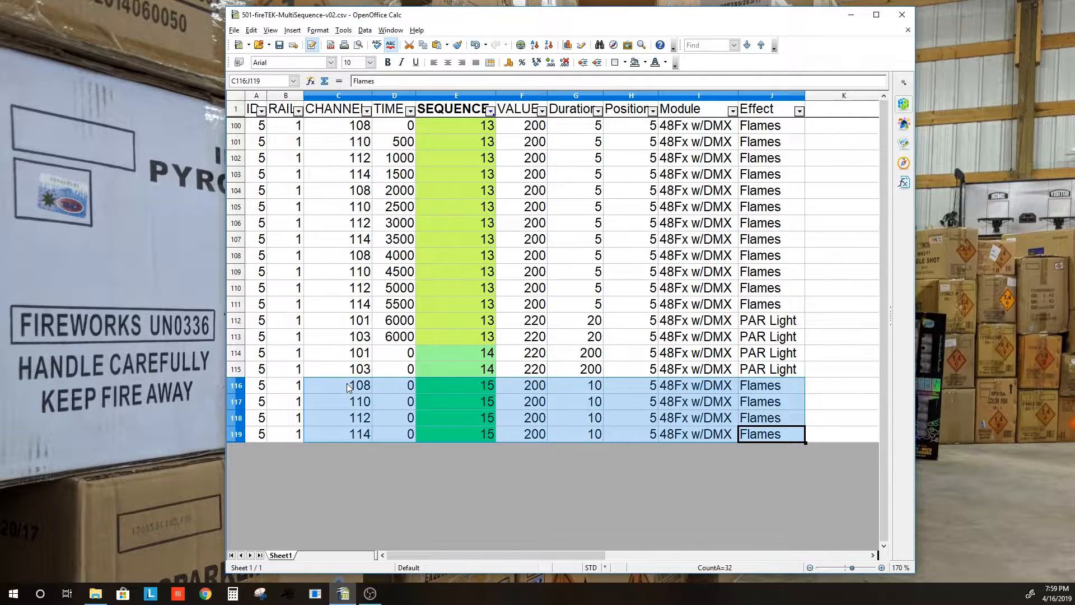
left_click(490, 111)
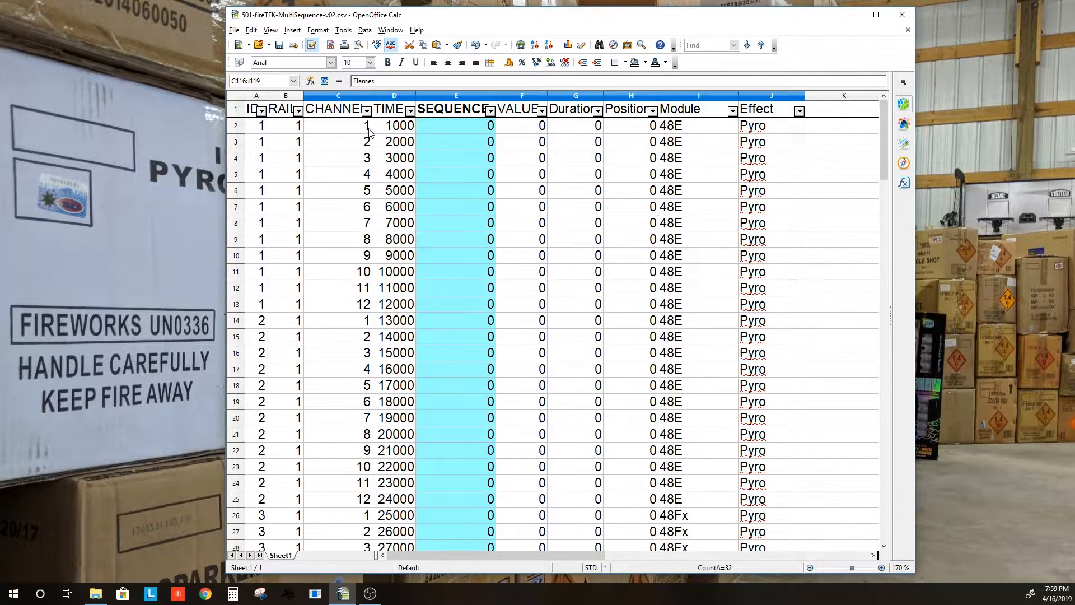
scroll(431, 245, "down", 1)
scroll(431, 245, "up", 1)
left_click_drag(261, 126, 252, 313)
left_click_drag(291, 130, 292, 305)
left_click_drag(356, 133, 352, 314)
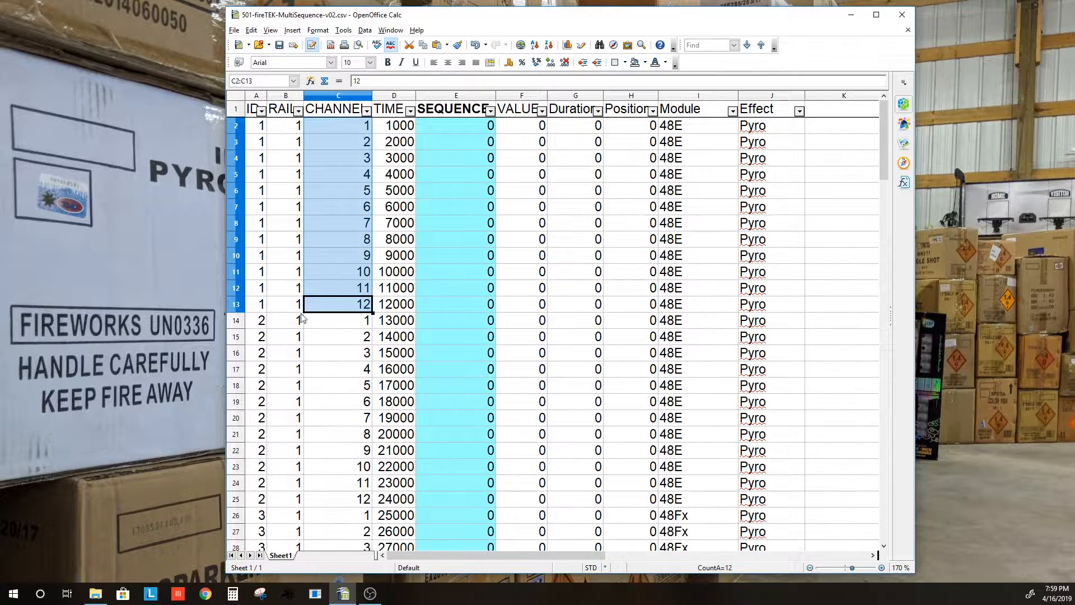
scroll(267, 333, "down", 2)
scroll(266, 332, "down", 2)
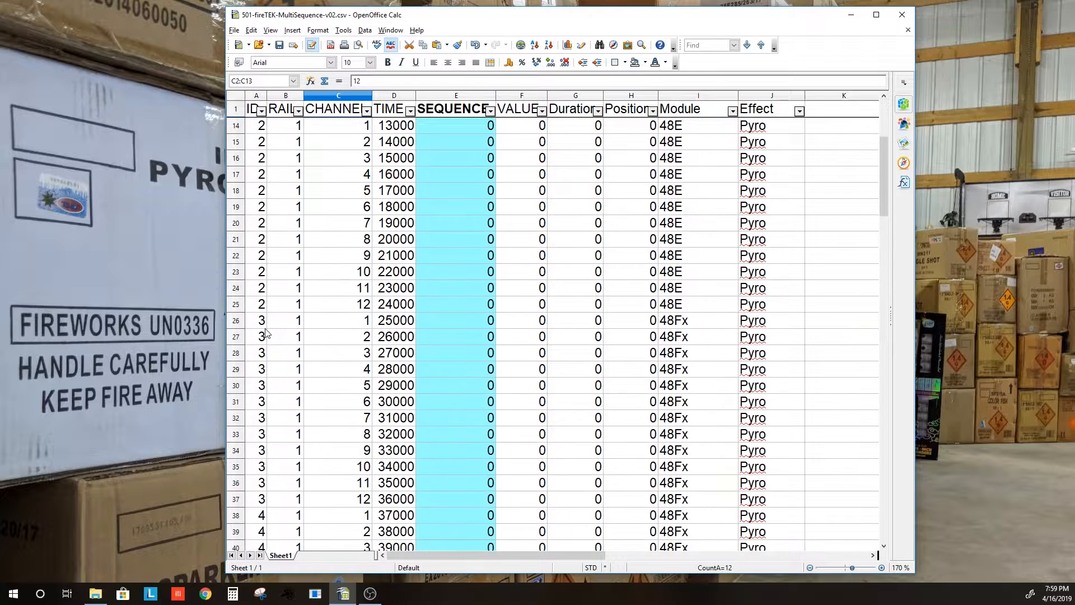
left_click_drag(263, 320, 263, 498)
scroll(244, 344, "down", 4)
left_click_drag(260, 322, 269, 500)
left_click(398, 503)
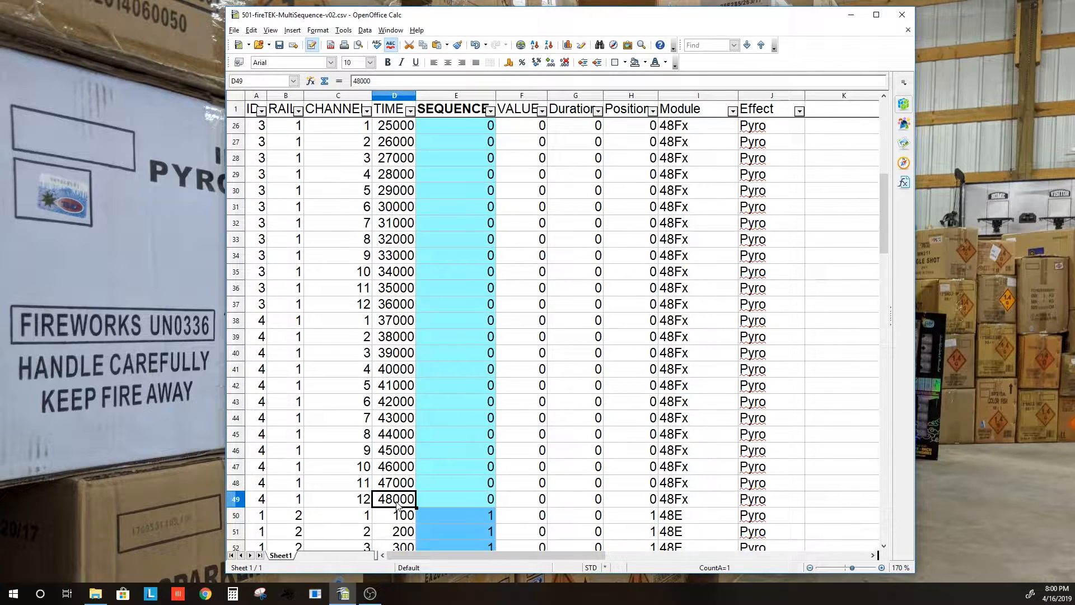
scroll(426, 431, "down", 6)
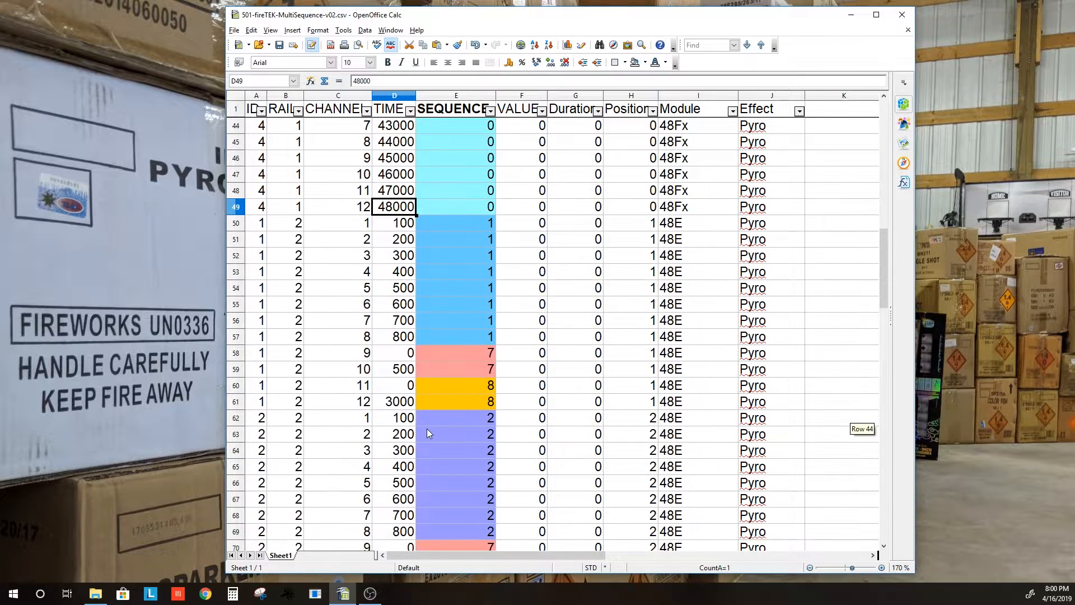
left_click_drag(755, 224, 762, 336)
left_click_drag(473, 224, 471, 337)
left_click_drag(259, 225, 263, 339)
left_click_drag(297, 224, 297, 353)
left_click_drag(361, 224, 361, 339)
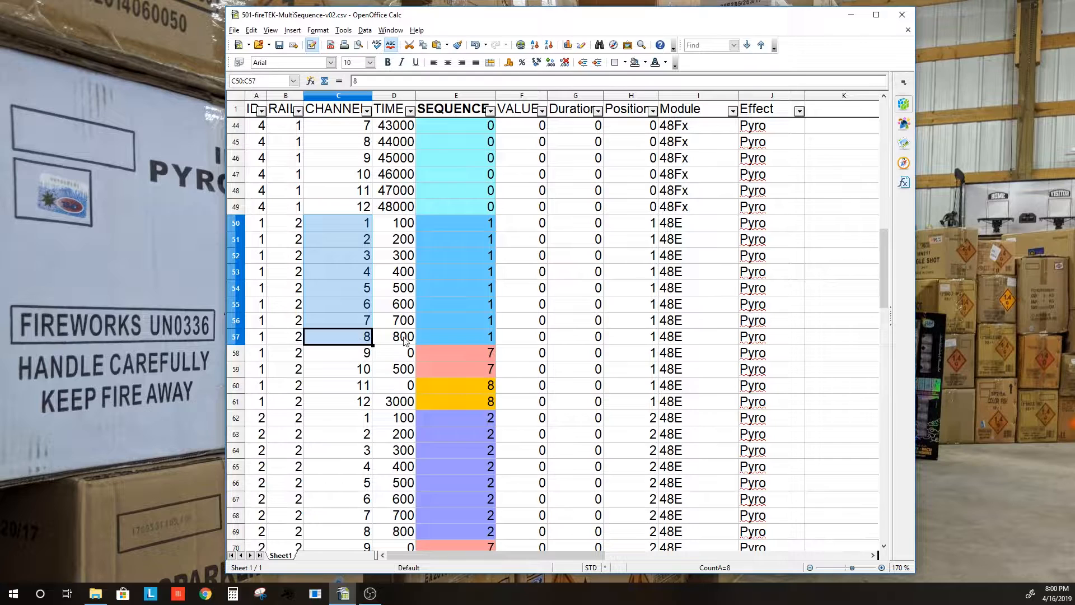
Filter SEQUENCE to 2 and inspect the ID, CHANNEL and SEQUENCE cells of rows 62–69
left_click(490, 111)
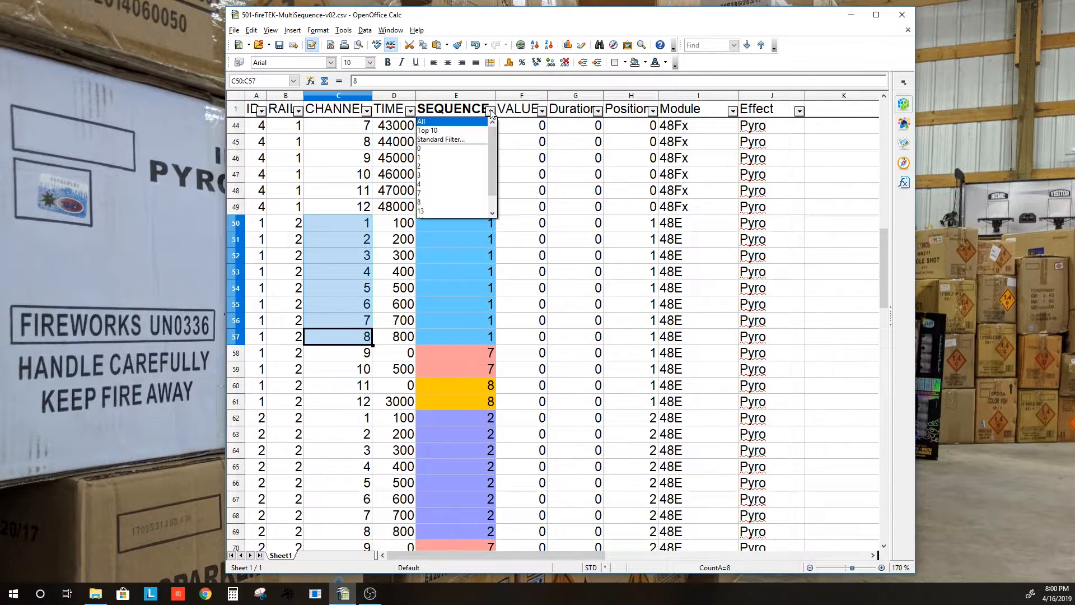
left_click(451, 166)
left_click_drag(478, 133, 457, 243)
left_click_drag(265, 130, 266, 239)
left_click_drag(369, 124, 355, 244)
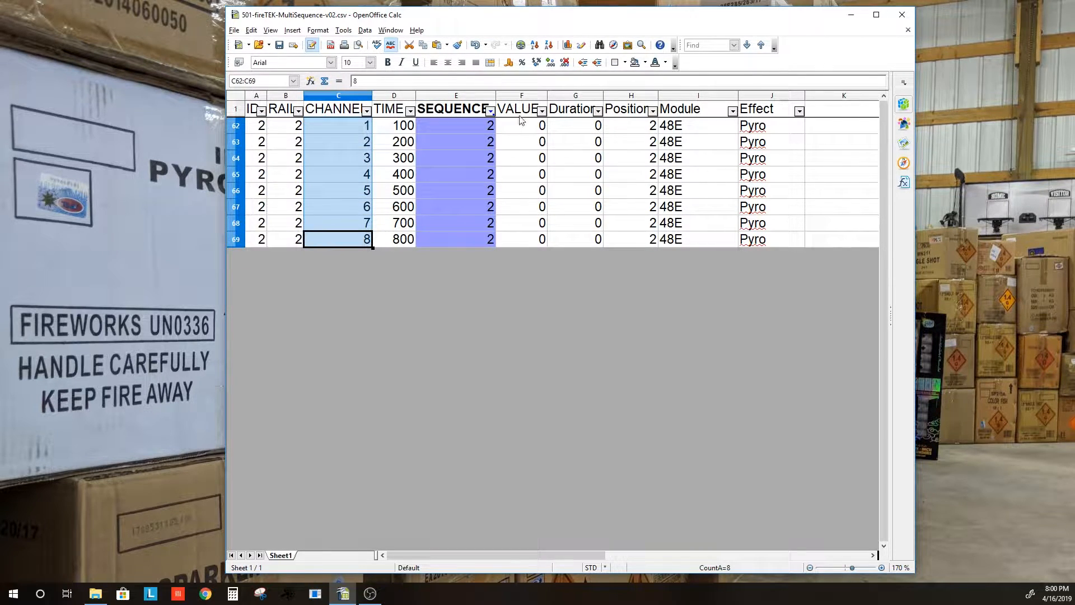
Switch the SEQUENCE filter to 3, then 4, then back to 2
left_click(490, 111)
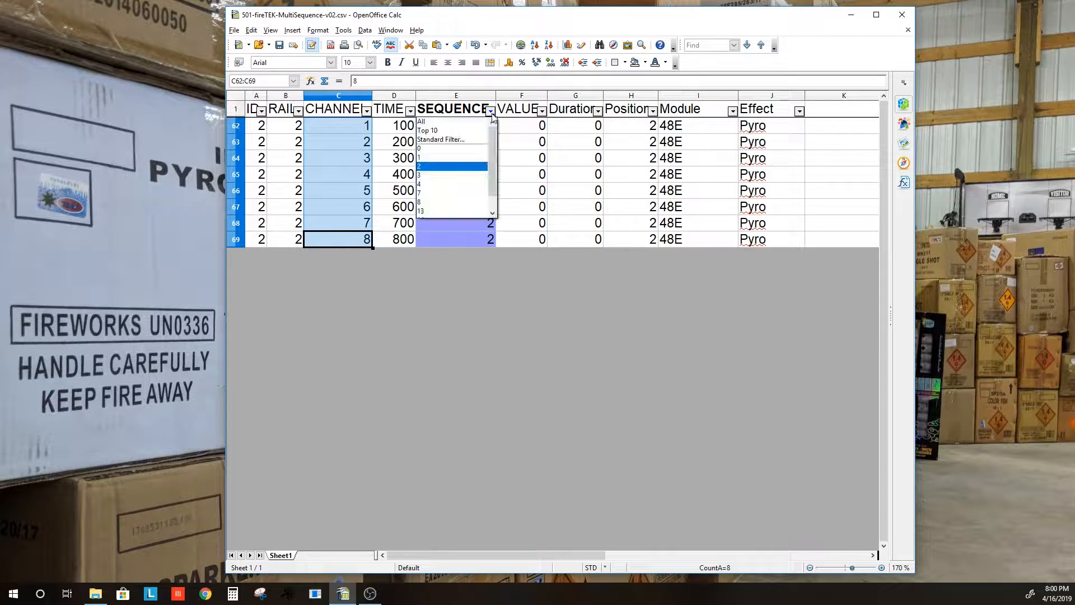
left_click(456, 176)
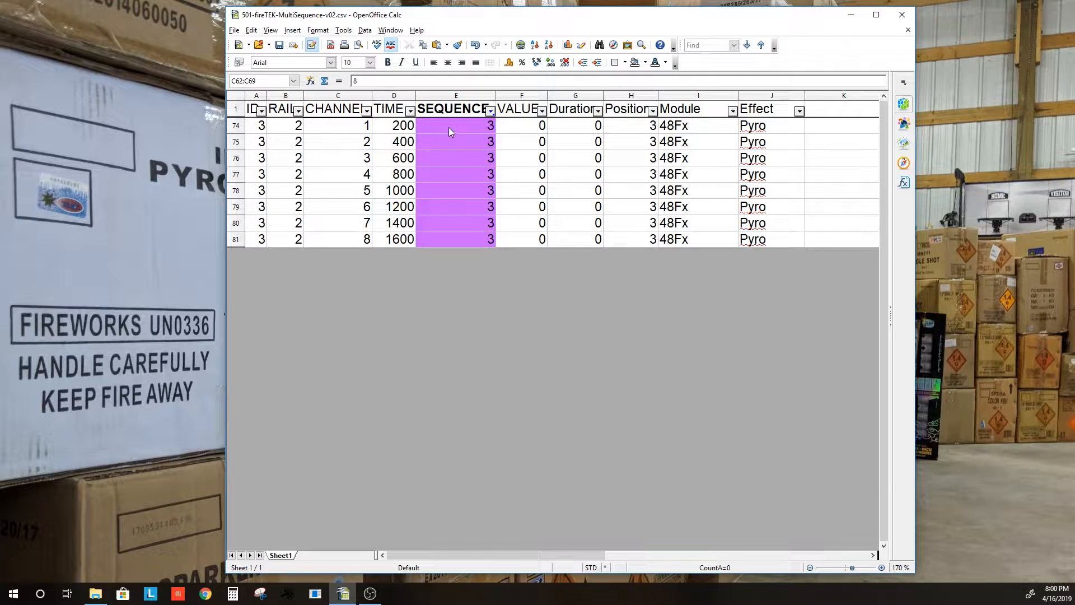
left_click(490, 111)
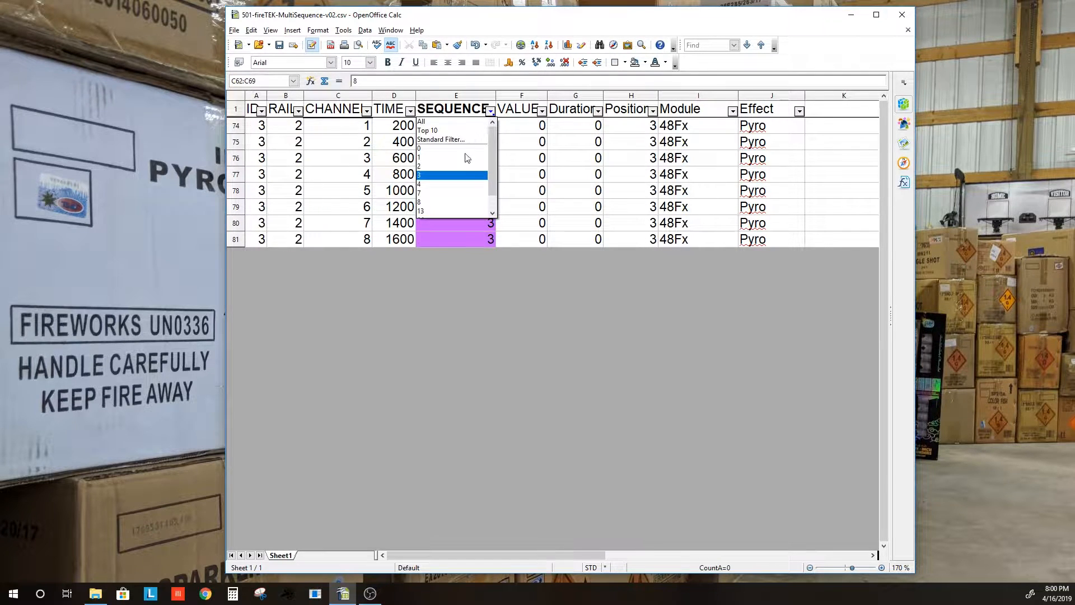
left_click(457, 187)
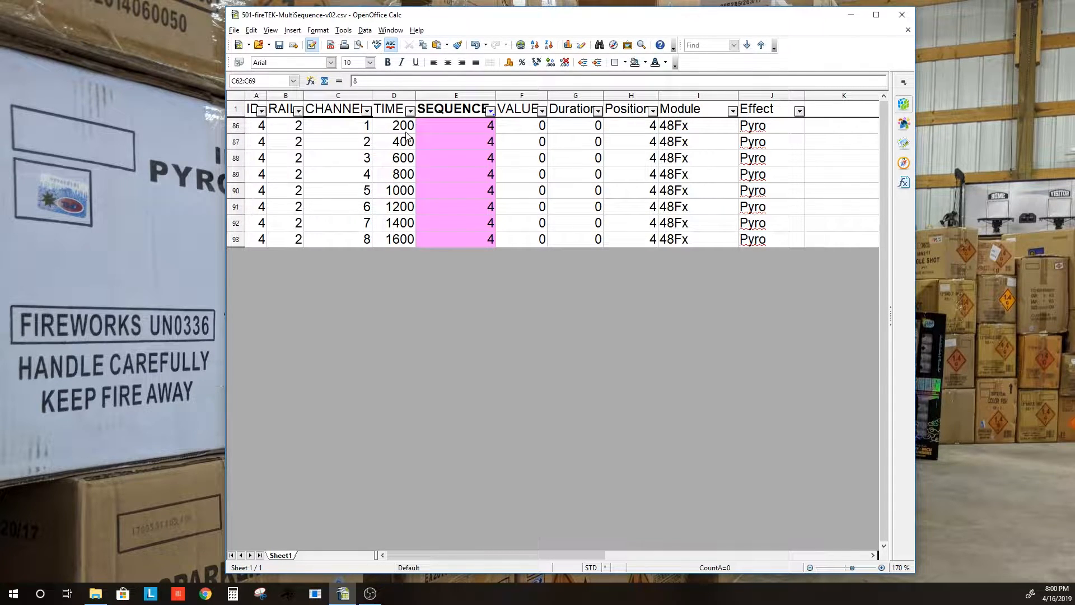
left_click(490, 111)
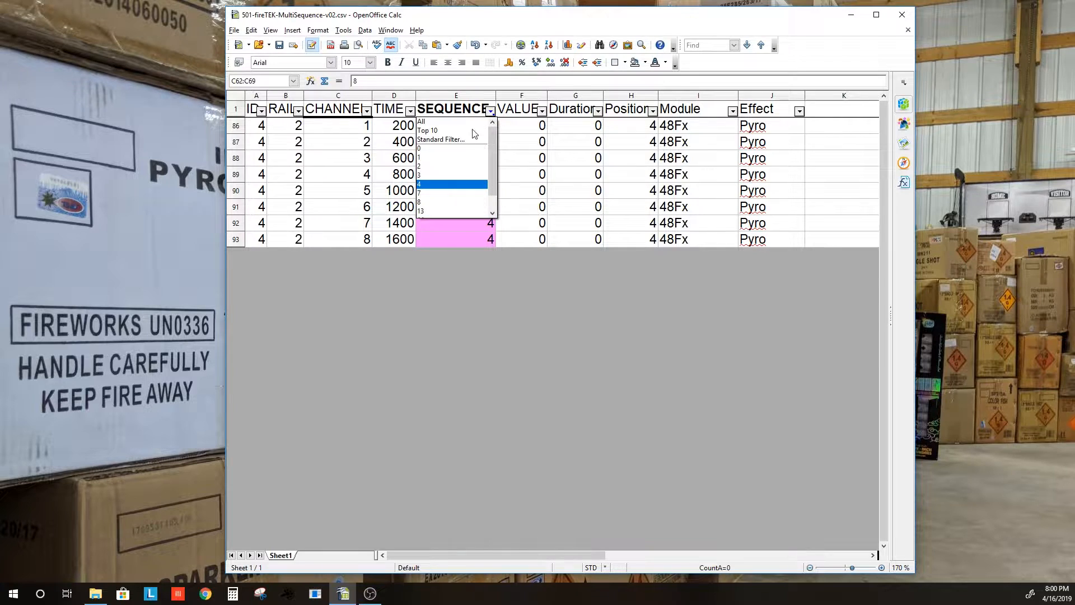
left_click(445, 166)
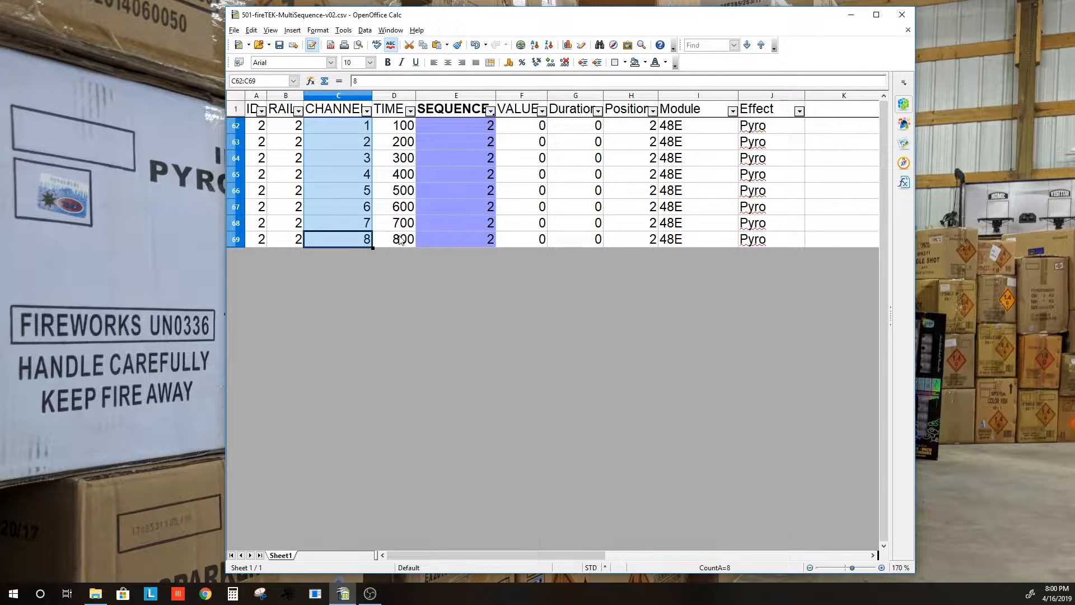
Filter to sequence 7 and check the 500 times in rows 59, 71 and 83
left_click(491, 111)
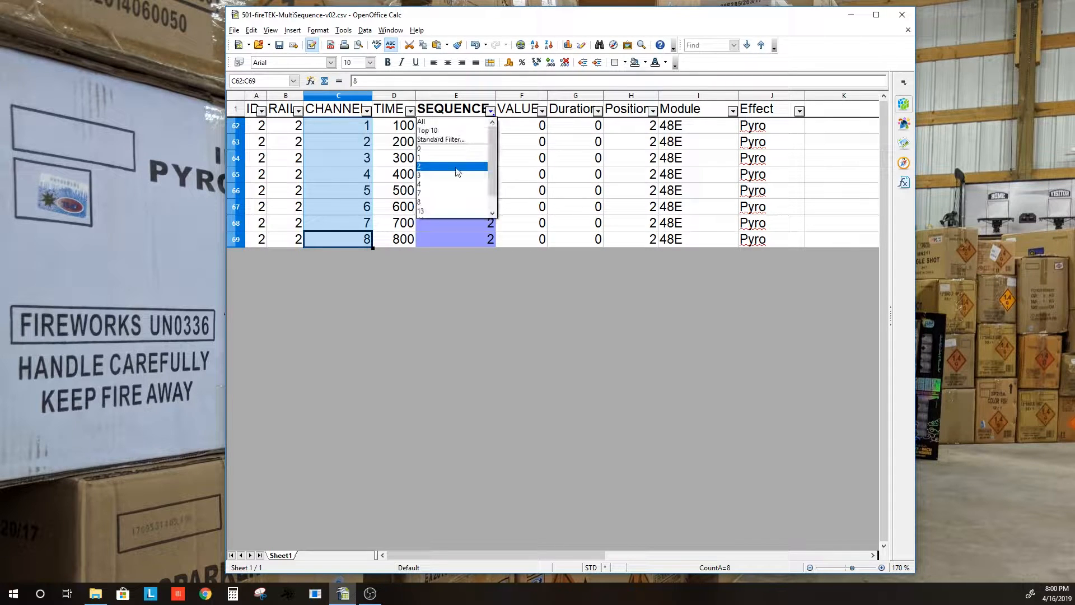
left_click(434, 192)
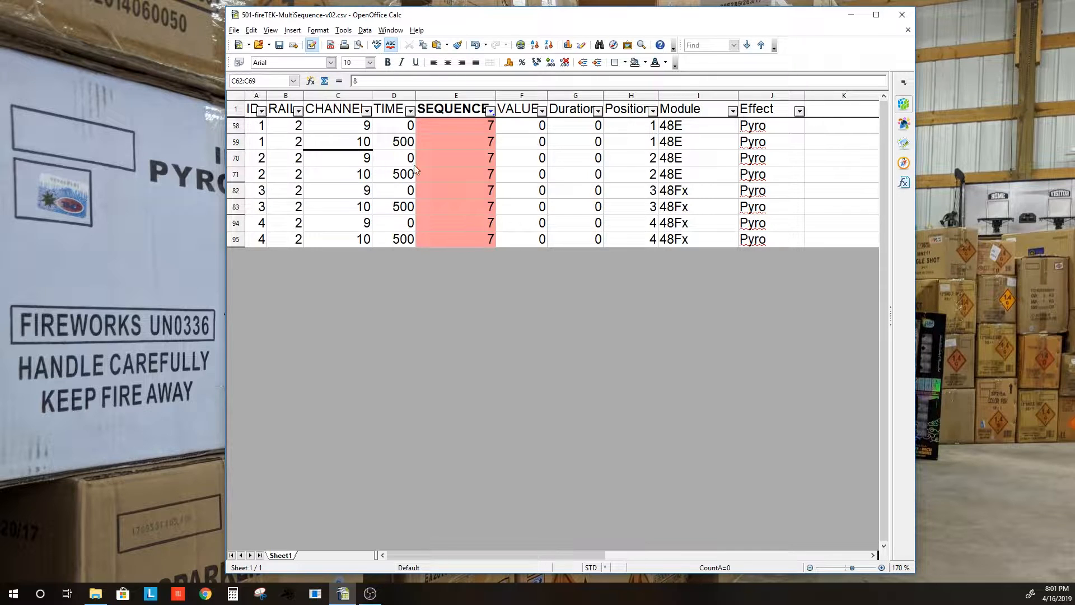
left_click(405, 147)
left_click(407, 180)
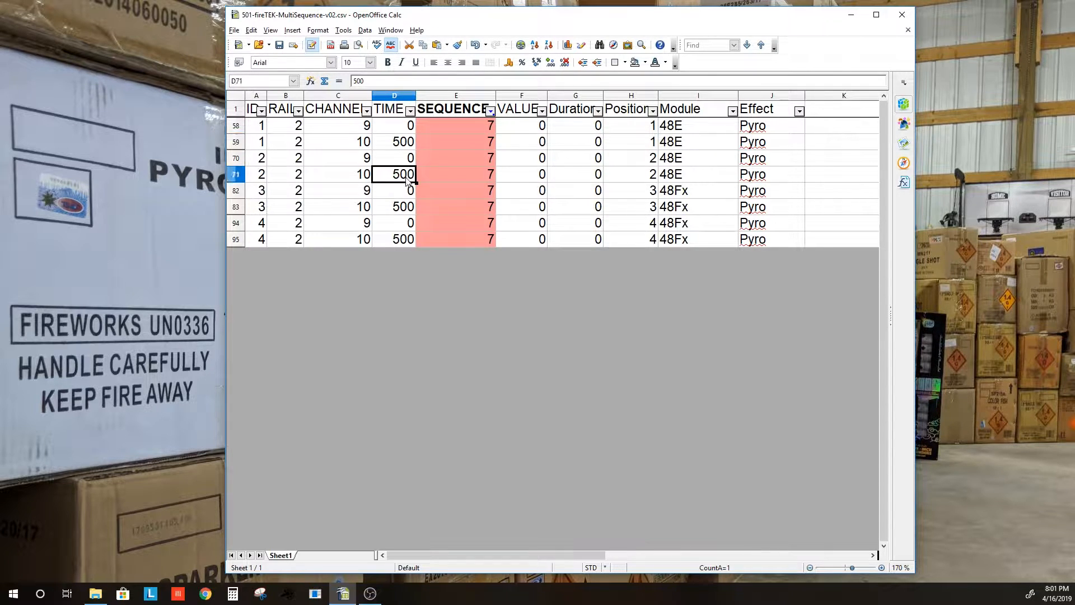
left_click(405, 206)
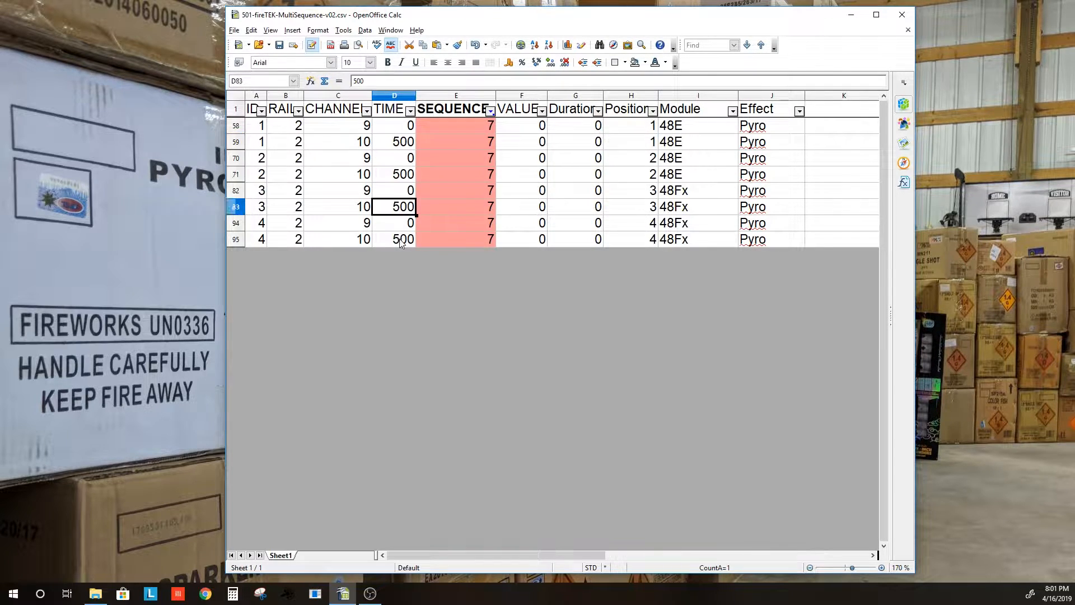
Filter to sequence 8 and inspect its Pyro effects, cue times and PAR Light rows 98–99
left_click(490, 111)
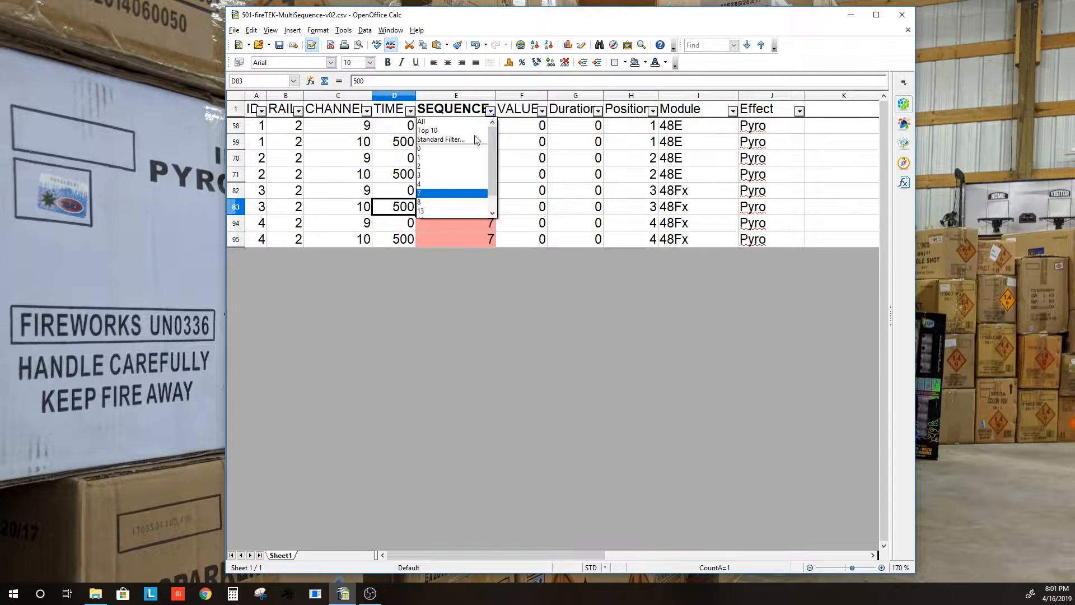
left_click(442, 202)
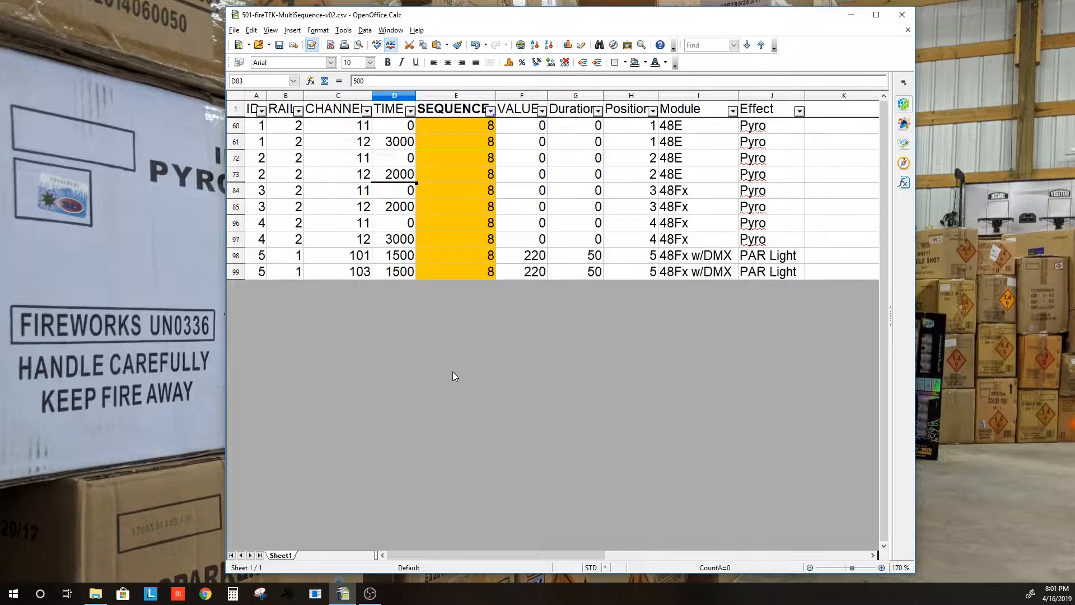
left_click_drag(774, 129, 775, 225)
left_click_drag(768, 263, 719, 276)
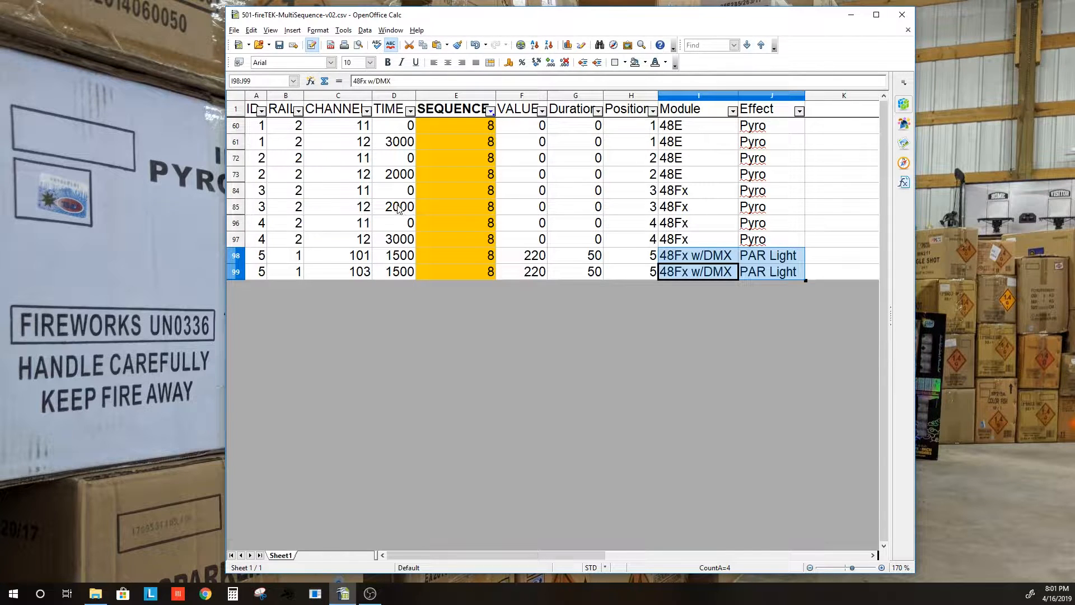
left_click(398, 180)
left_click(397, 208)
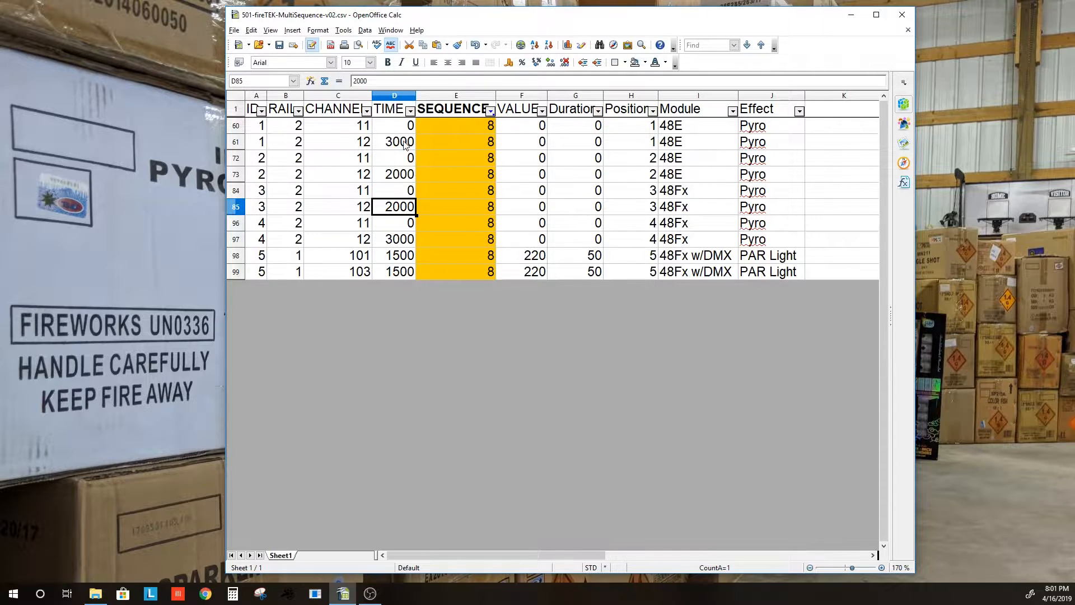
left_click(236, 144)
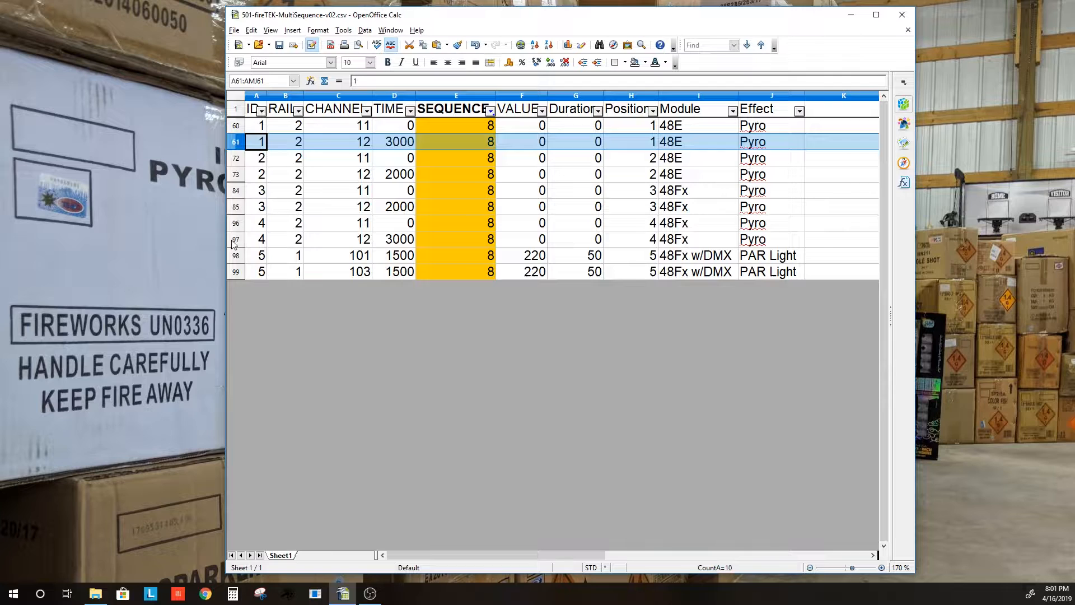
left_click(236, 239)
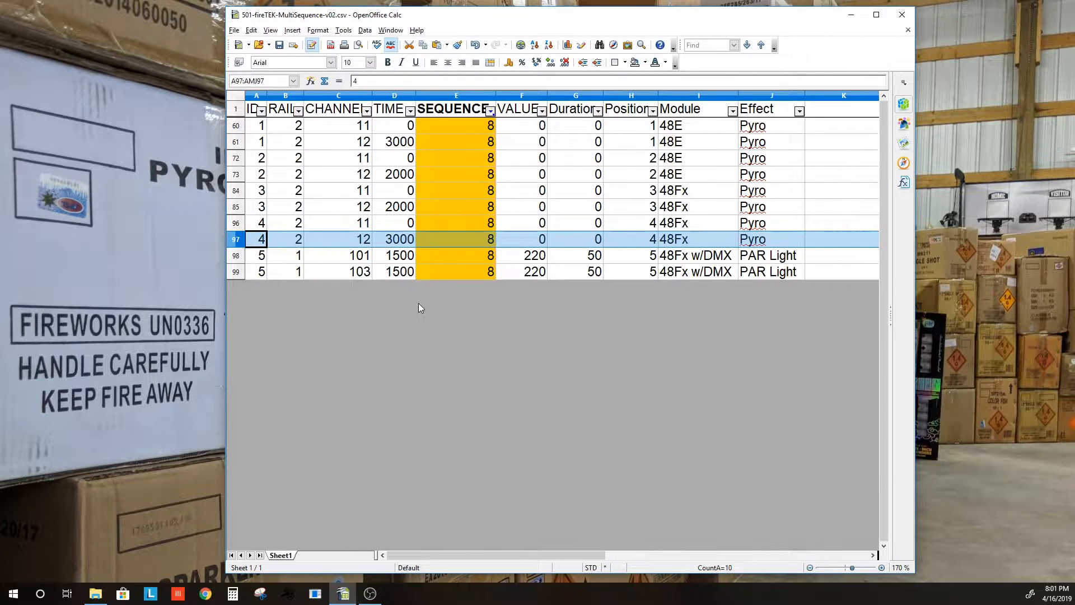
left_click_drag(236, 255, 235, 275)
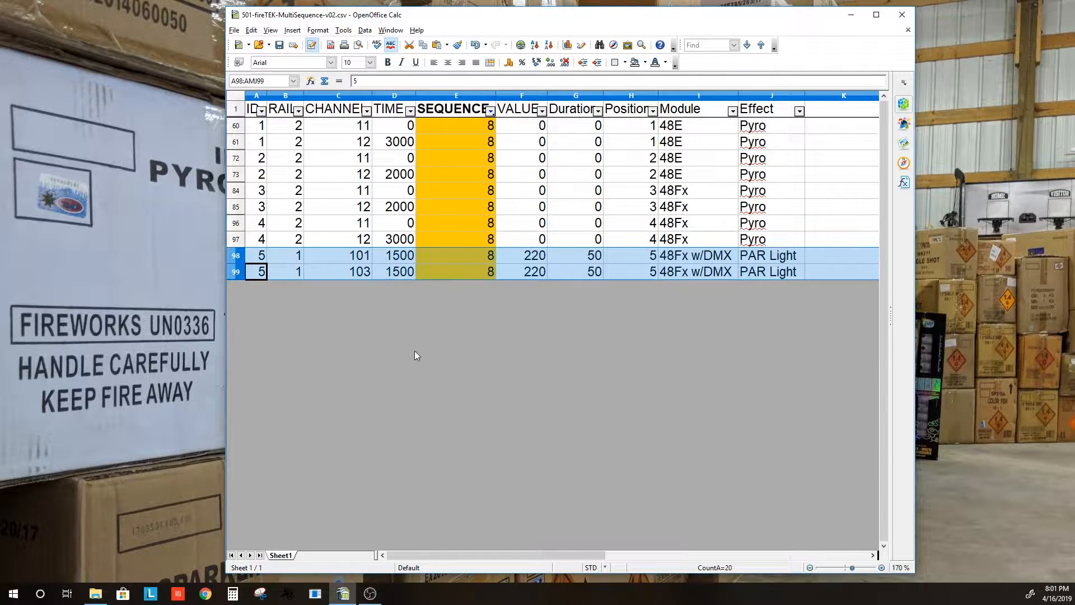
left_click(491, 110)
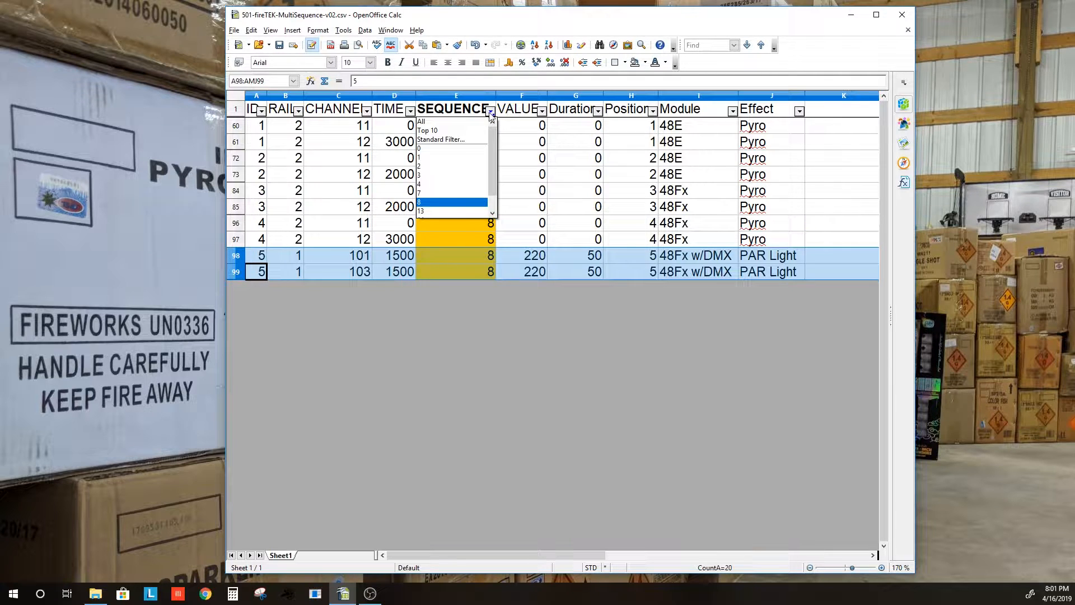
Show only the sequence 13 rows, then reset the SEQUENCE filter to All
left_click(434, 212)
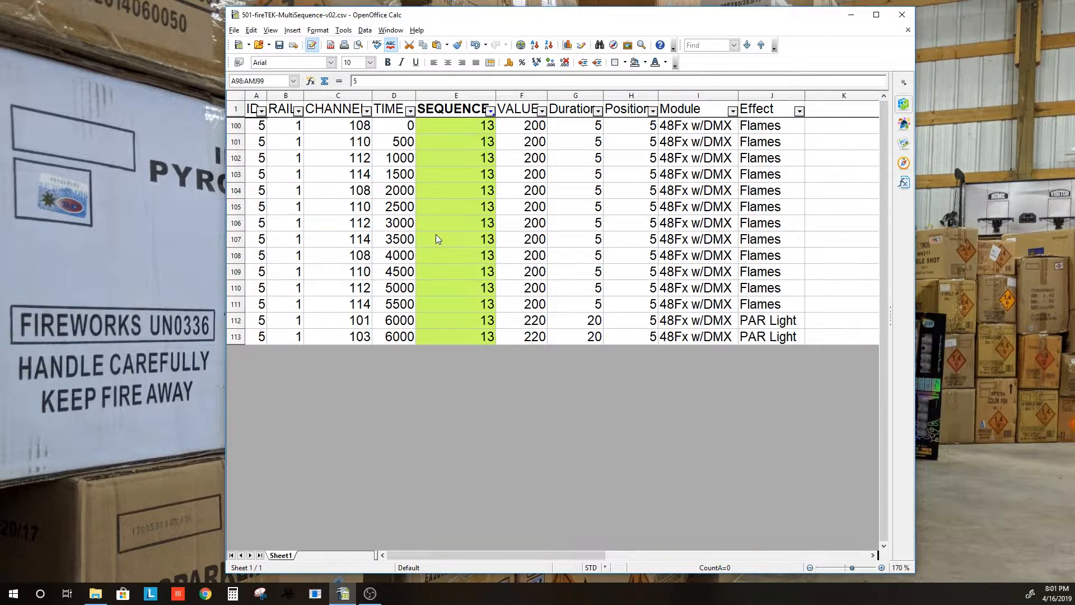
left_click(491, 111)
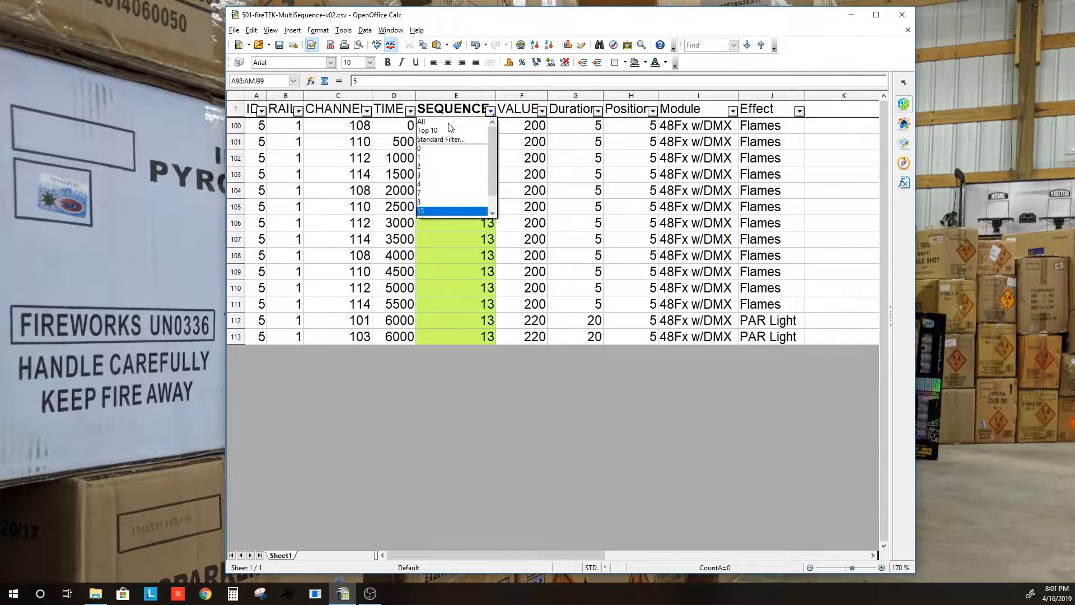
left_click(441, 122)
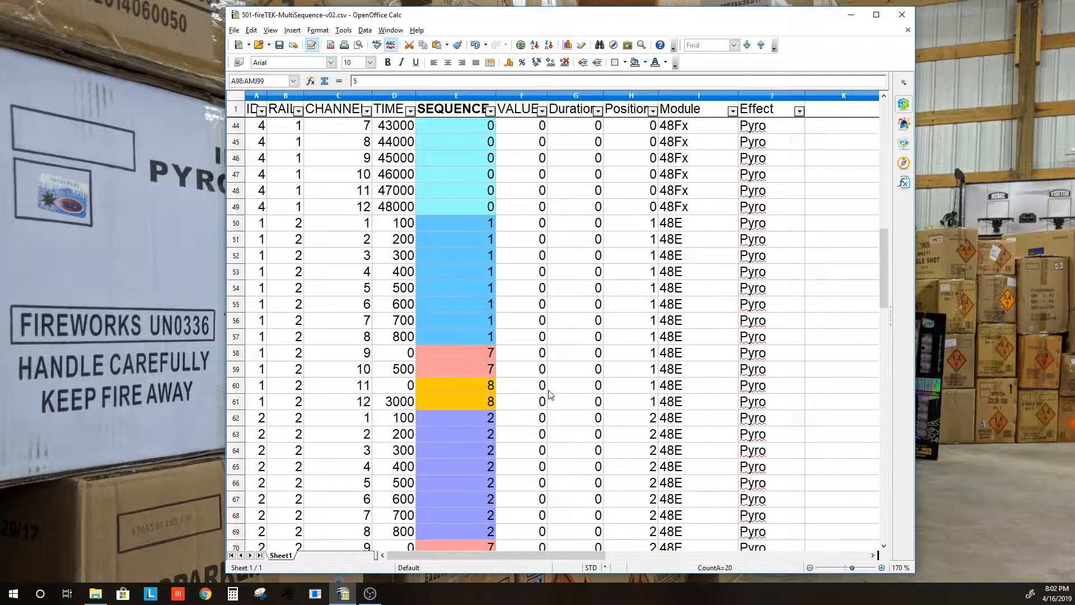
Bring the Calc window forward, save the fireTEK CSV and close the spreadsheet
left_click(288, 595)
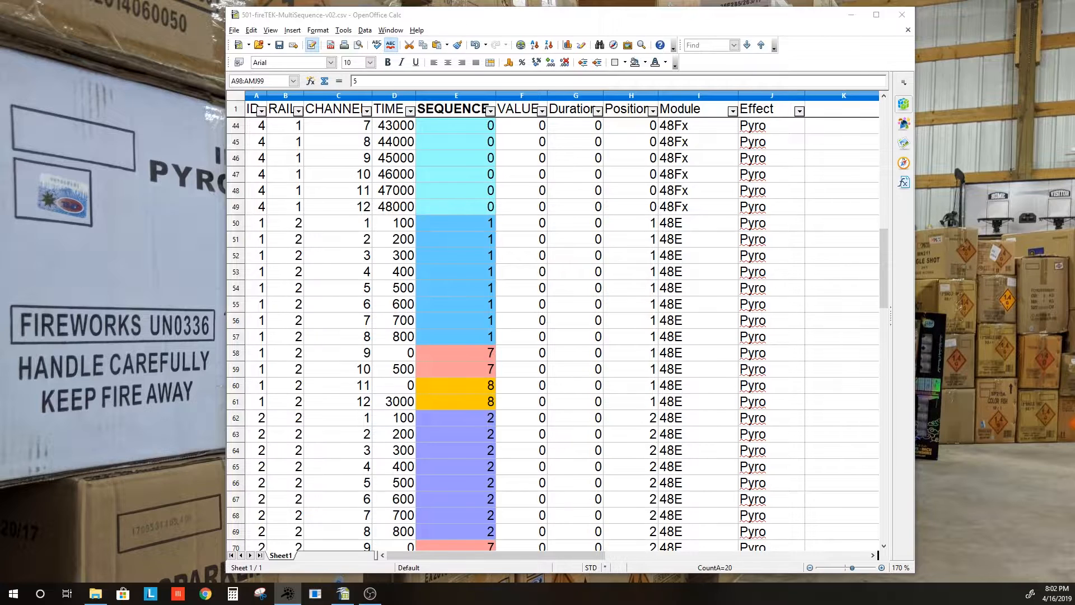
left_click_drag(480, 21, 473, 21)
left_click(274, 47)
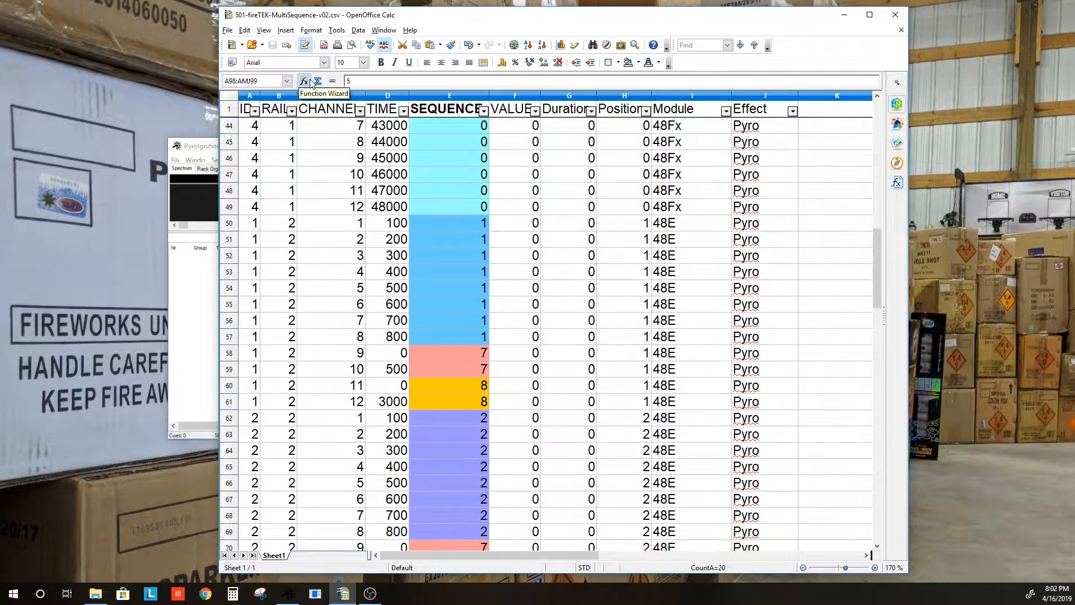
left_click(894, 16)
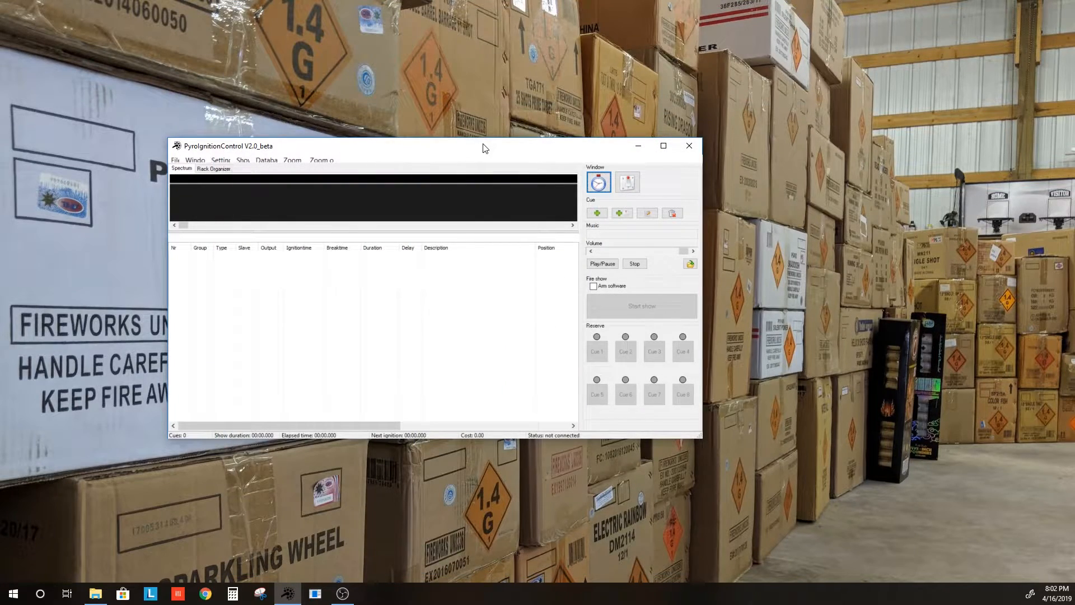
Maximize the PyroIgnitionControl window and show the Window menu's list of extra windows
double_click(484, 148)
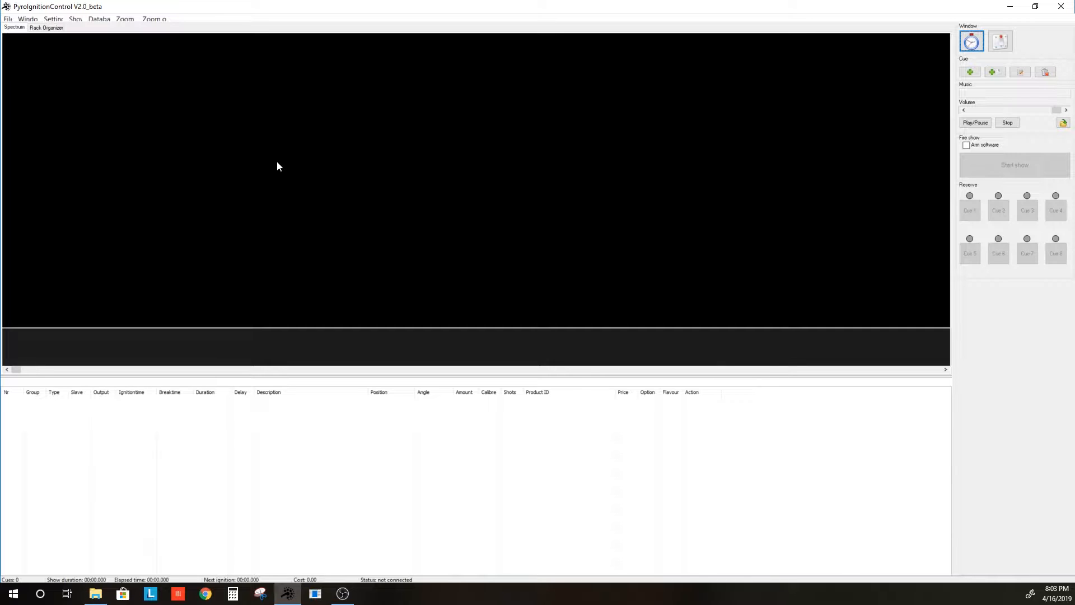
left_click(28, 19)
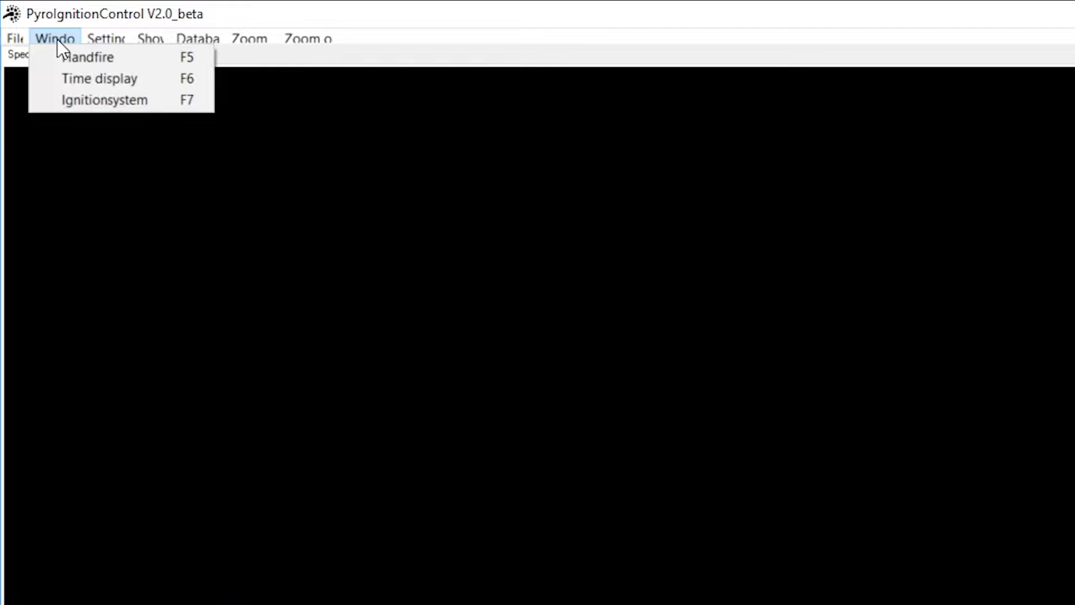
In the Ignitionsystem window, import the FireTek file 501-fireTEK-MultiSequence-v02.csv
left_click(93, 101)
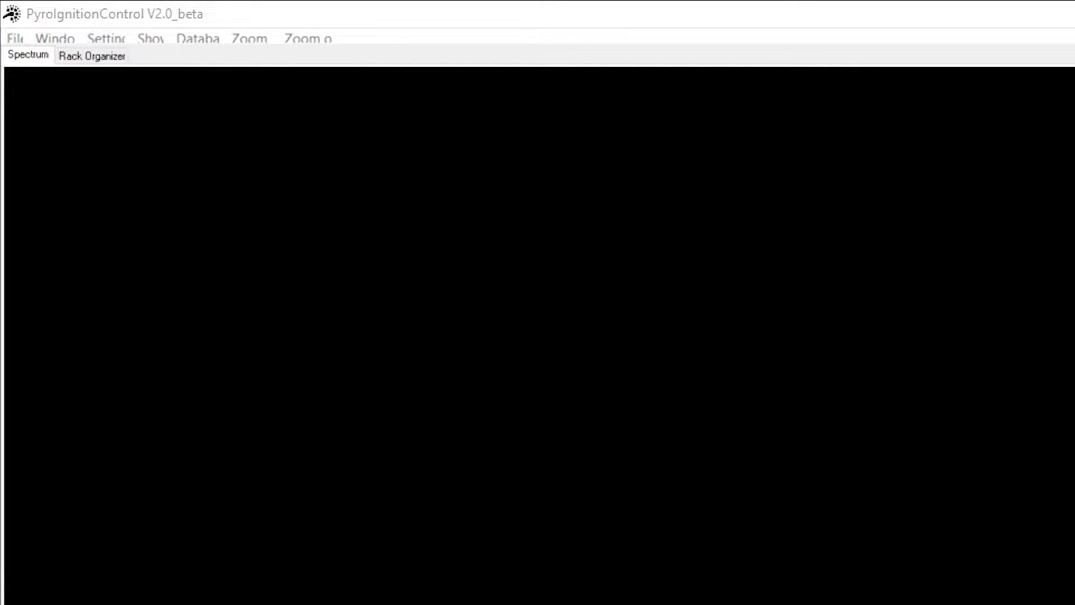
left_click_drag(252, 334, 596, 299)
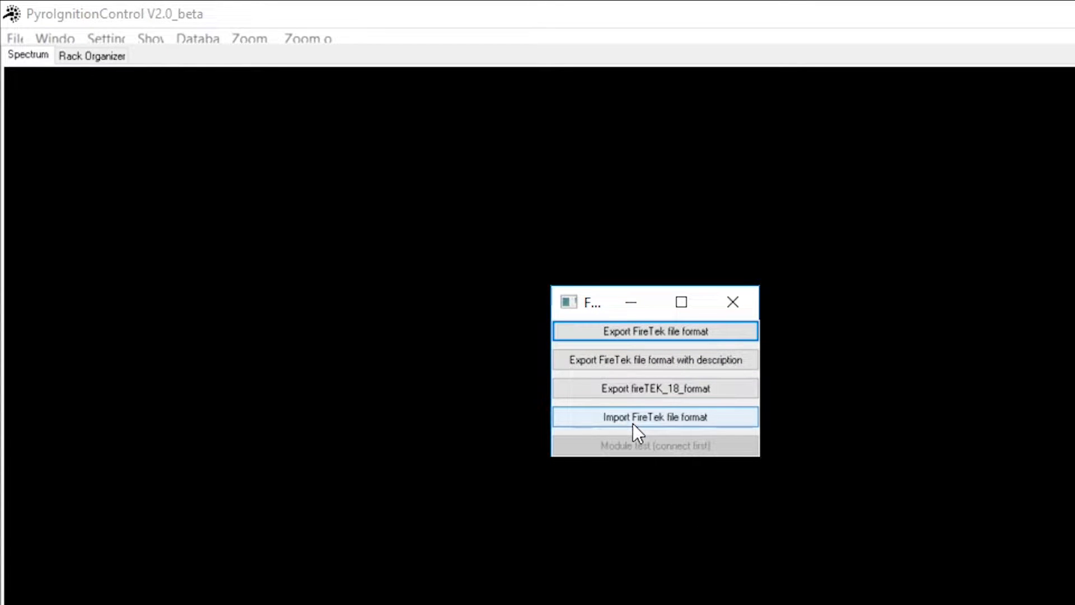
left_click(694, 419)
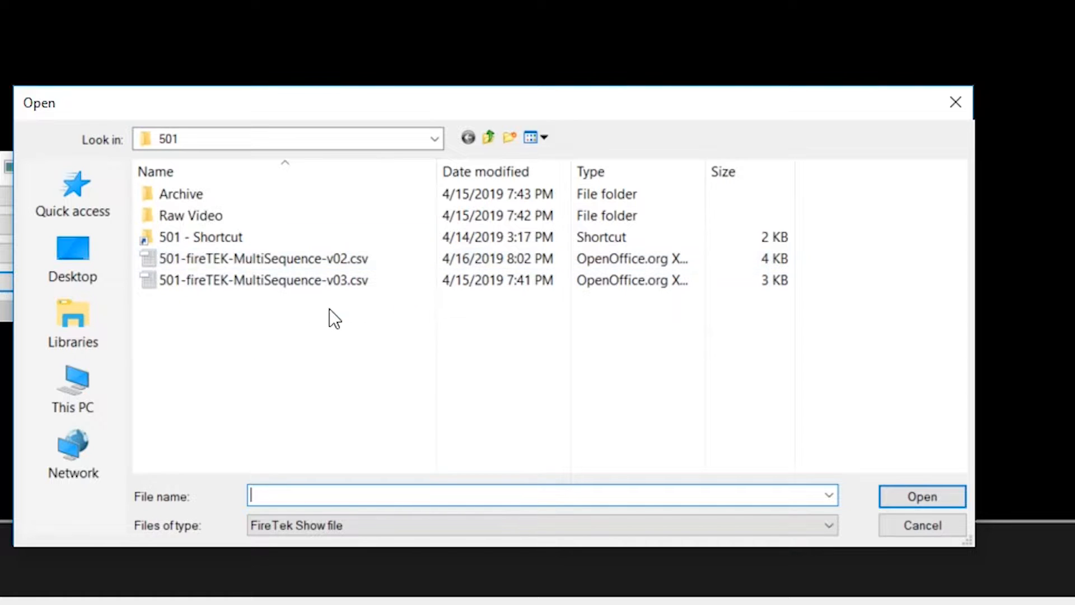
left_click(336, 264)
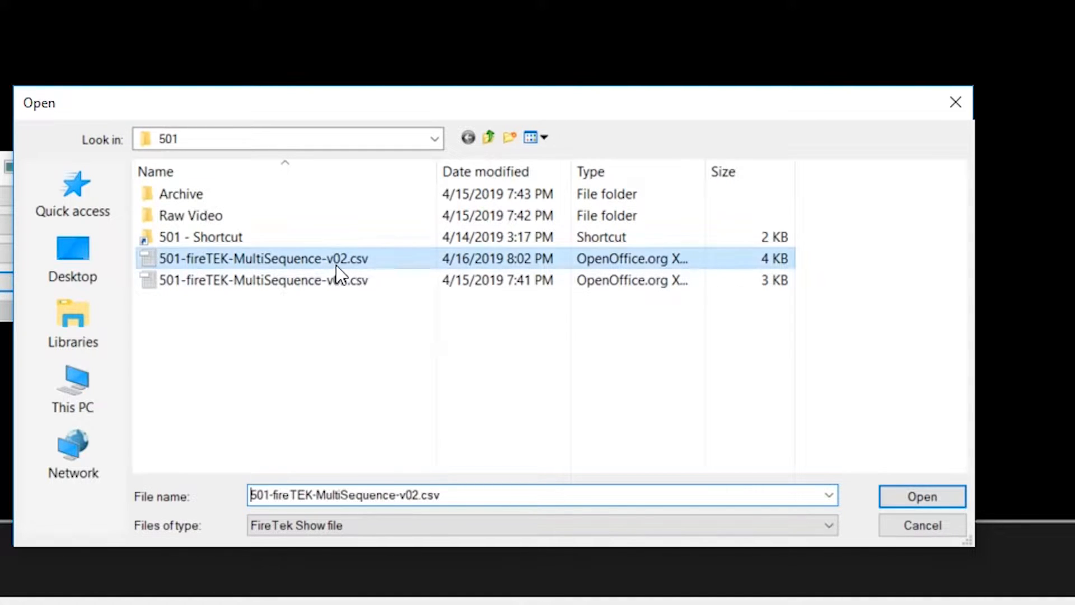
left_click(923, 496)
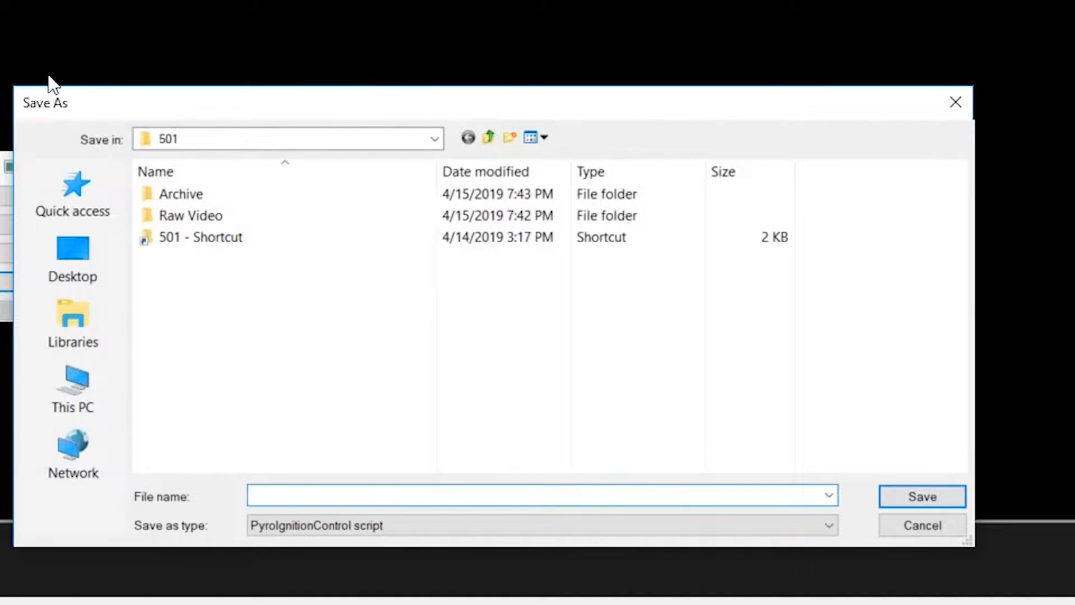
Save the converted script as 501-fireTEK-MultiSequence-v02
type("501-fireTEK-MultiSequence-v02")
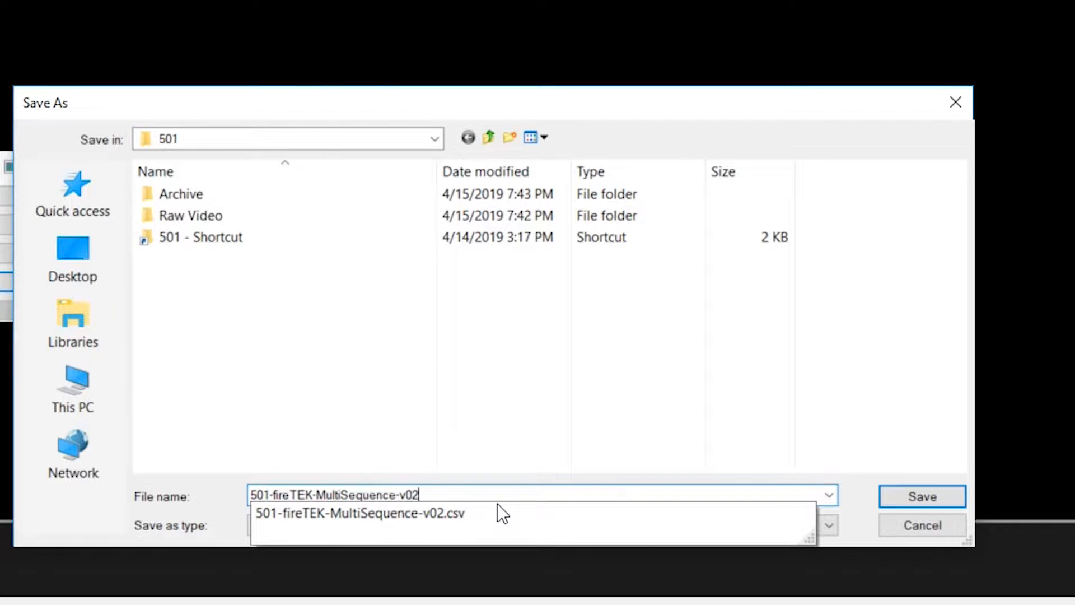
left_click(49, 515)
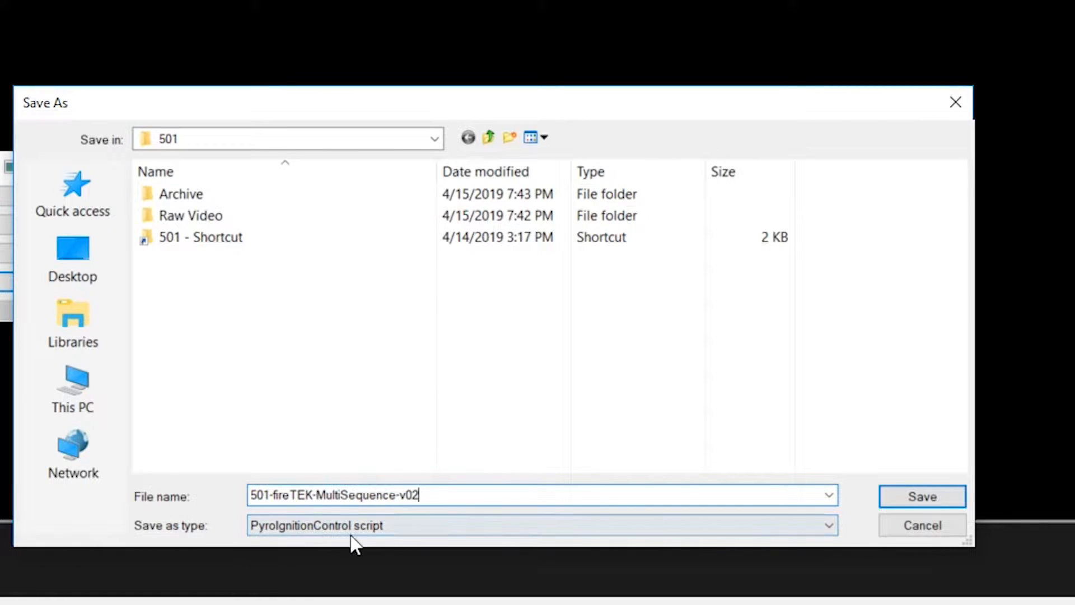
left_click(921, 498)
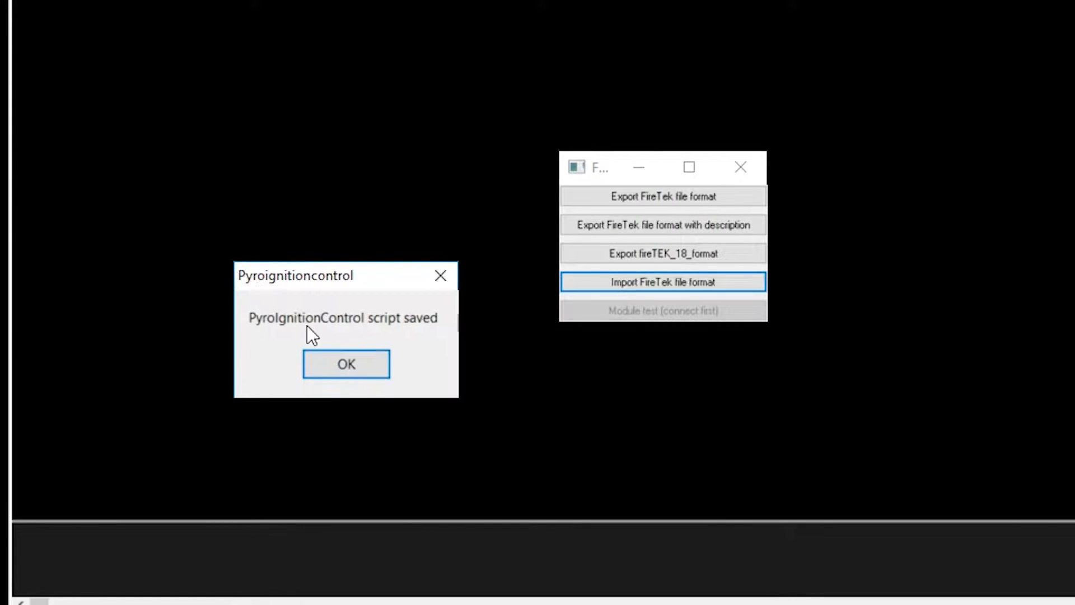
Close the FireTek dialog and project-import 501-fireTEK-MultiSequence-v02.zpl
left_click(354, 364)
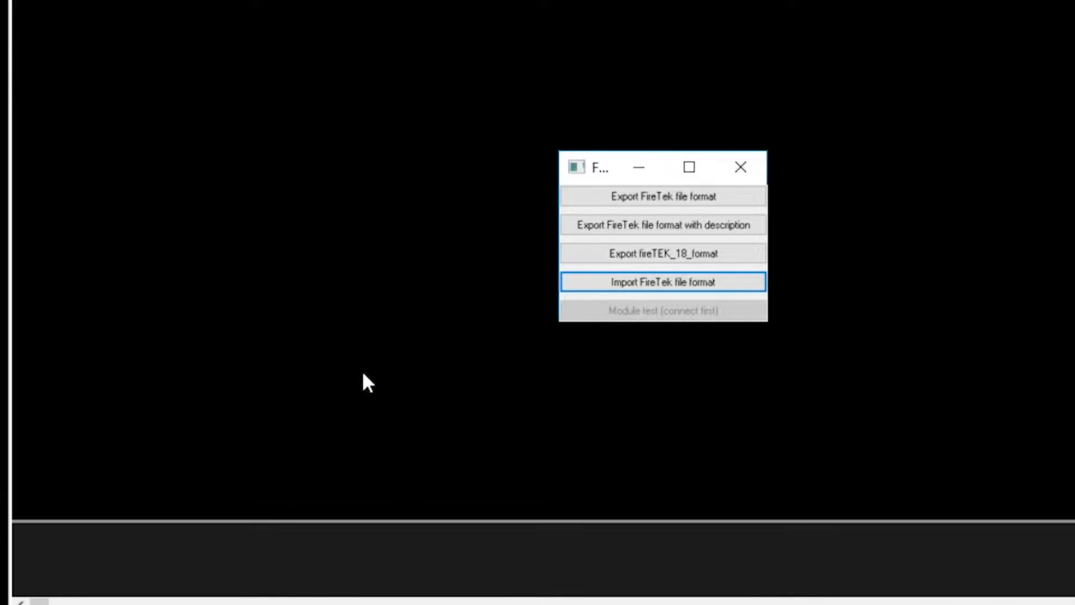
left_click(750, 166)
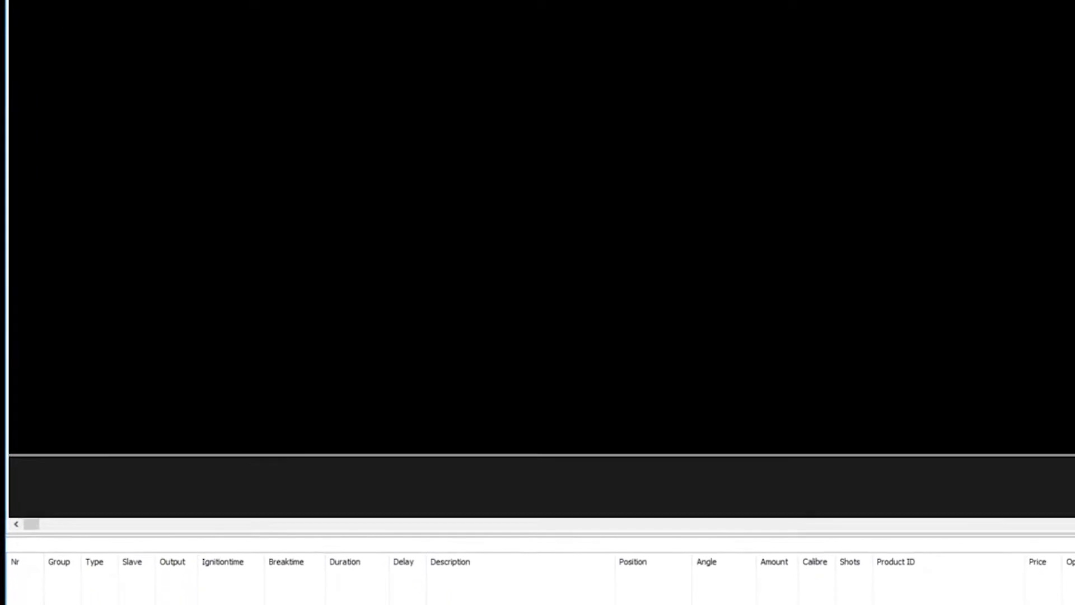
left_click(8, 19)
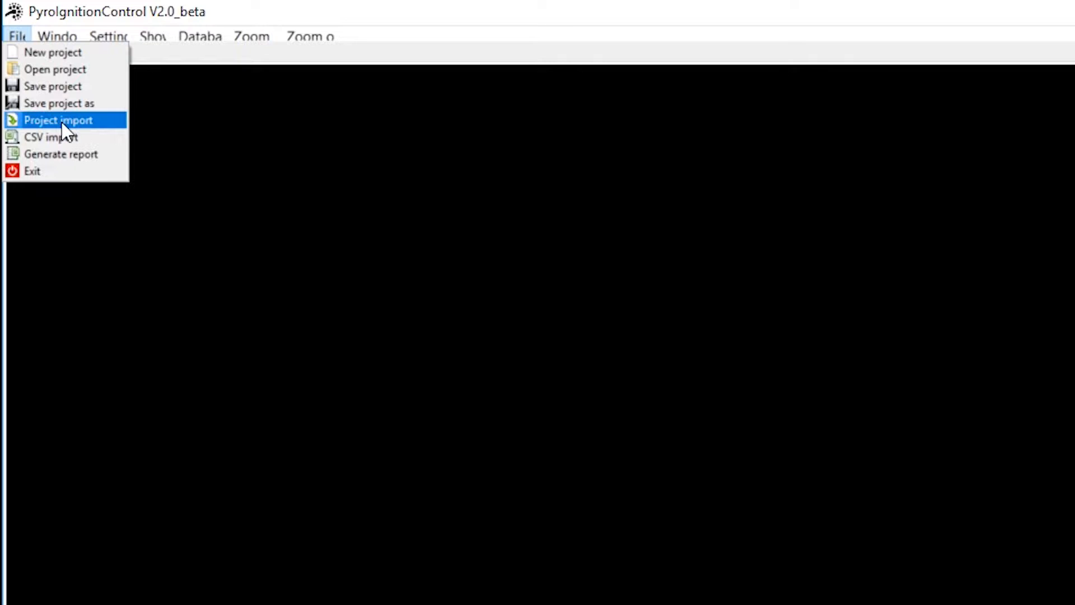
left_click(61, 122)
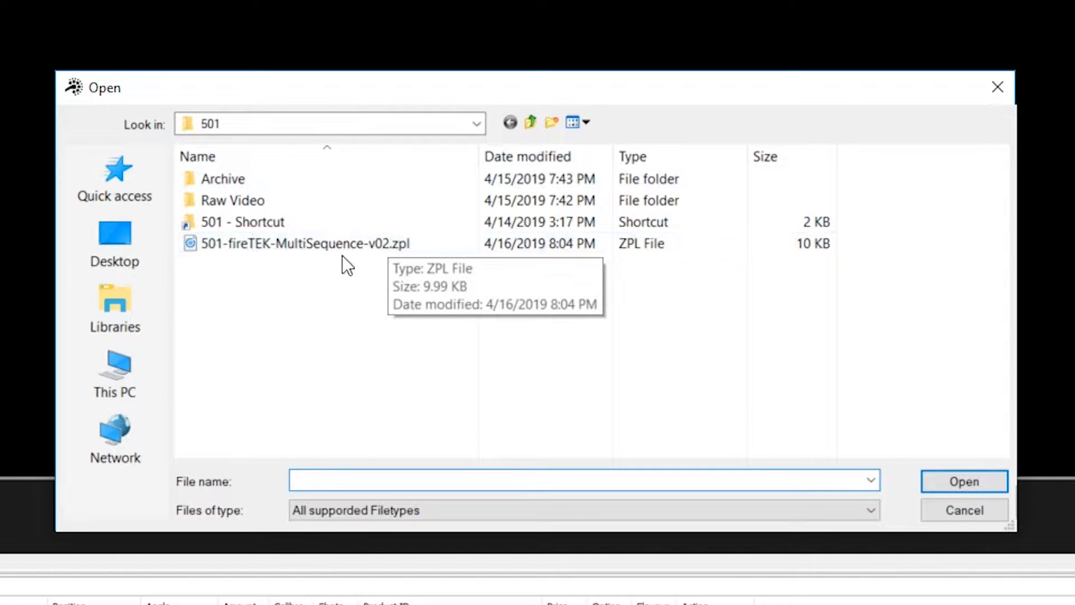
left_click(387, 246)
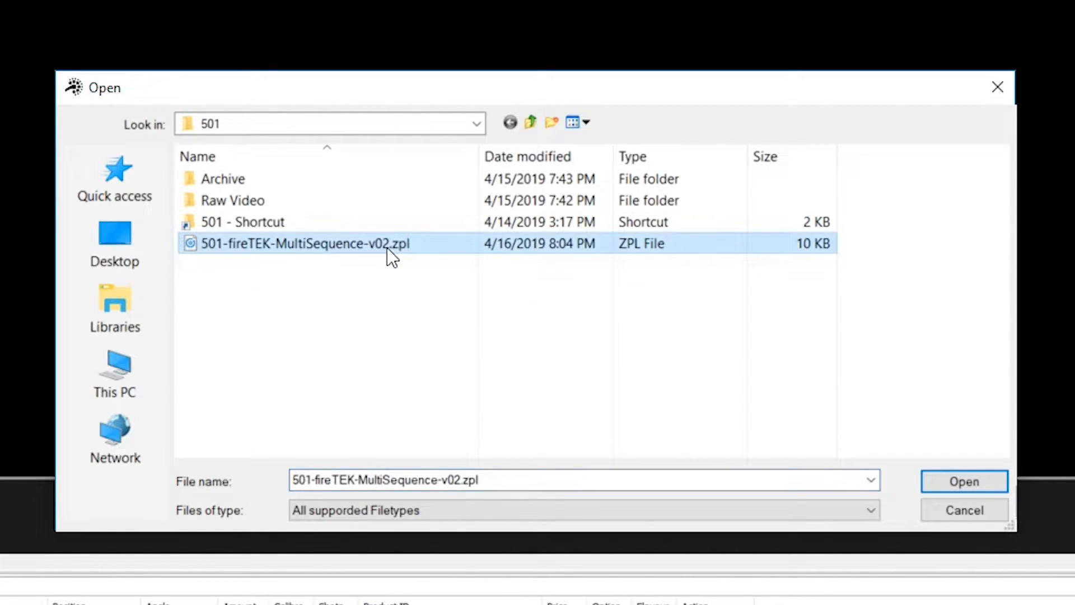
left_click(964, 481)
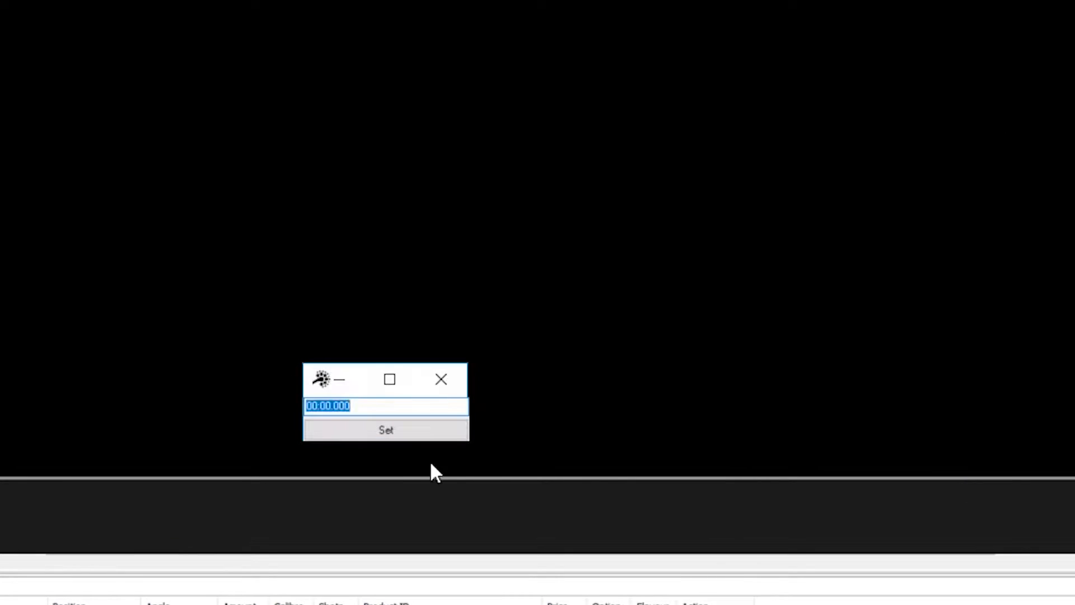
Accept the 00:00.000 start time, enlarge the cue table and scroll through the grouped cues
left_click(375, 435)
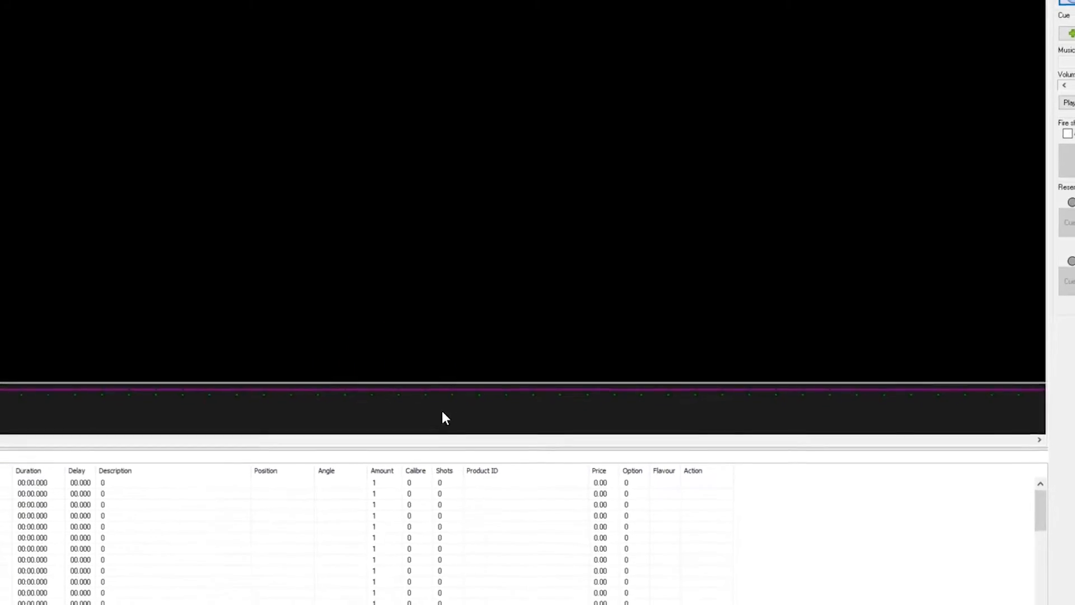
left_click_drag(388, 382, 393, 222)
left_click_drag(472, 210, 472, 211)
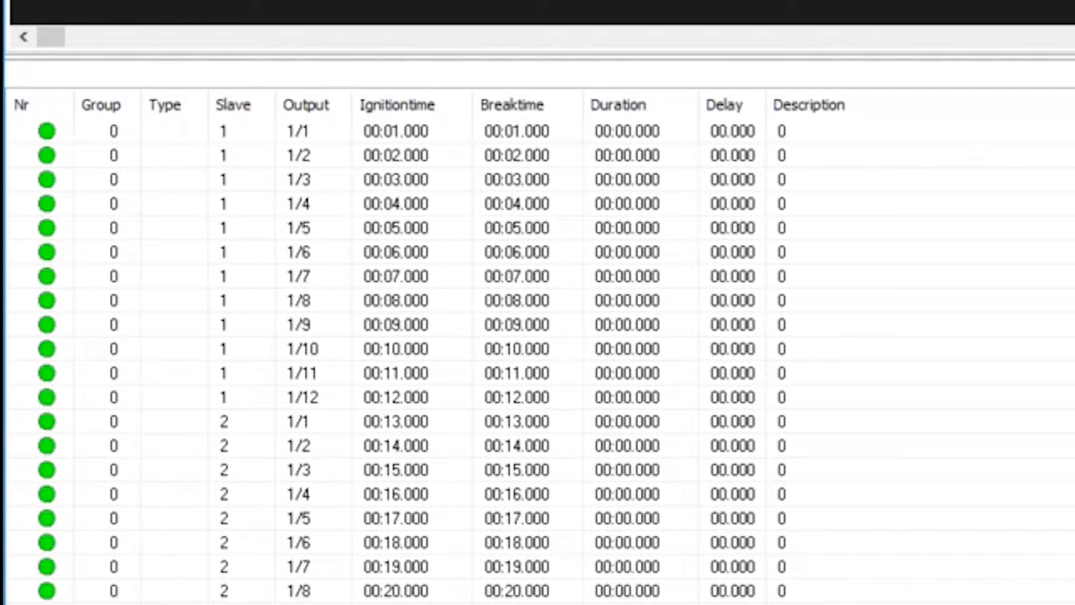
scroll(168, 370, "down", 14)
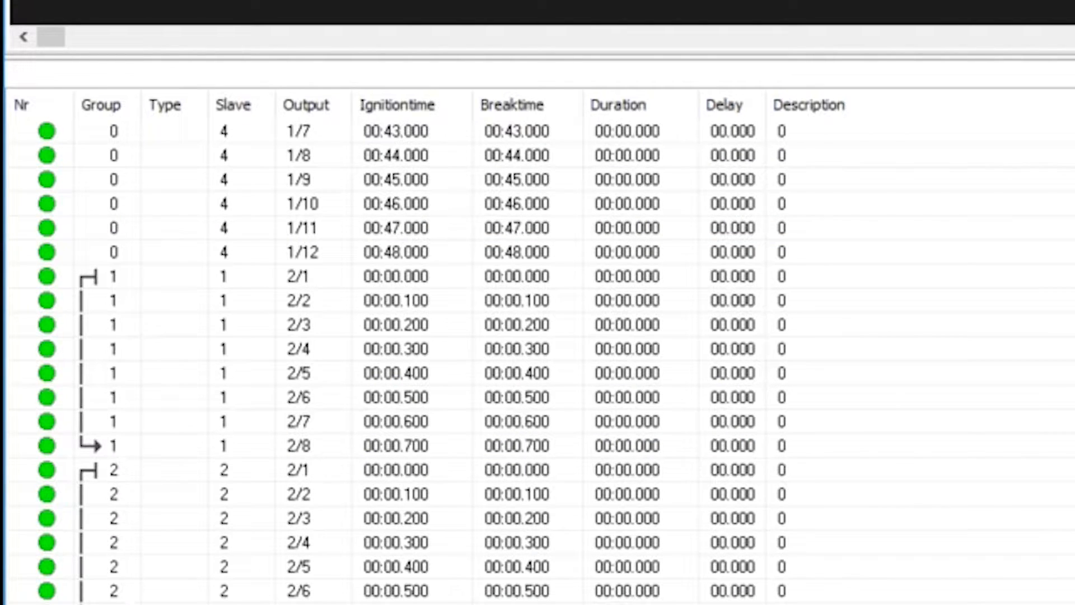
scroll(112, 582, "down", 5)
scroll(537, 358, "down", 5)
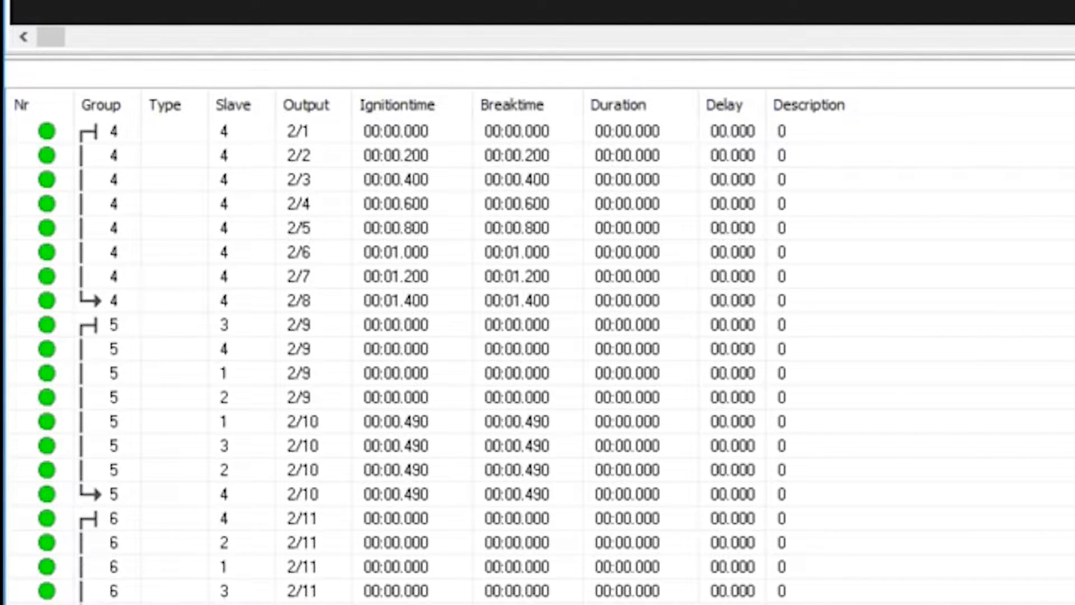
scroll(537, 358, "down", 1)
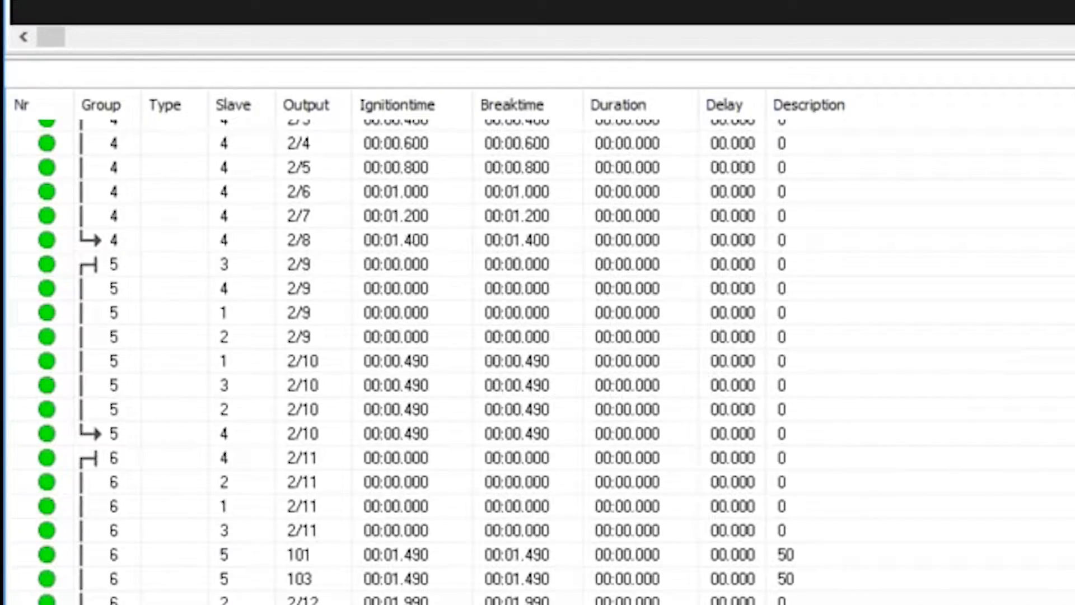